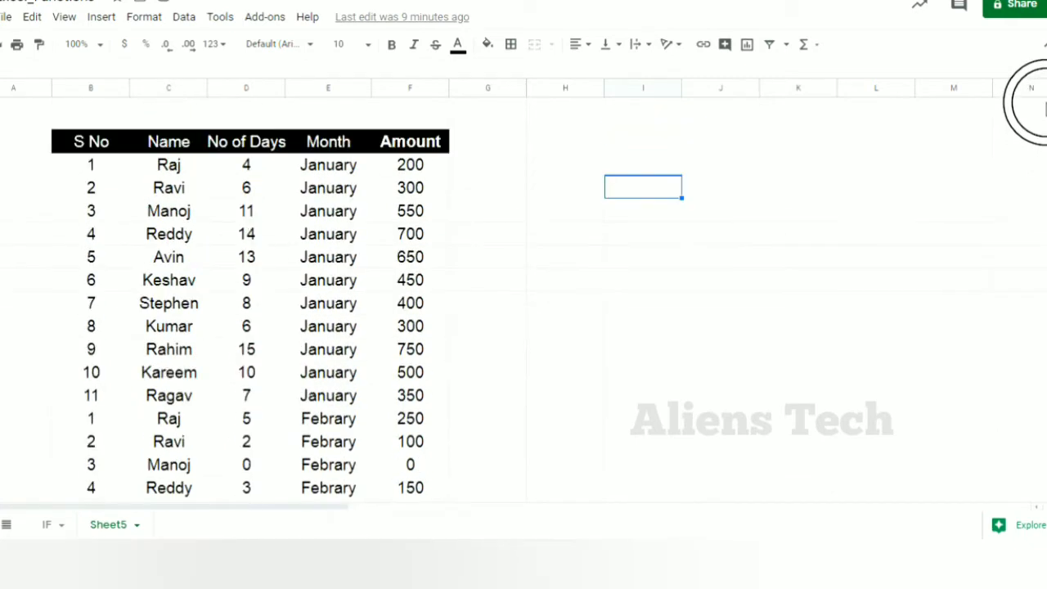
# Examine the source table's names, months and its Name, Month, Amount and No of Days column headers
pyautogui.click(362, 175)
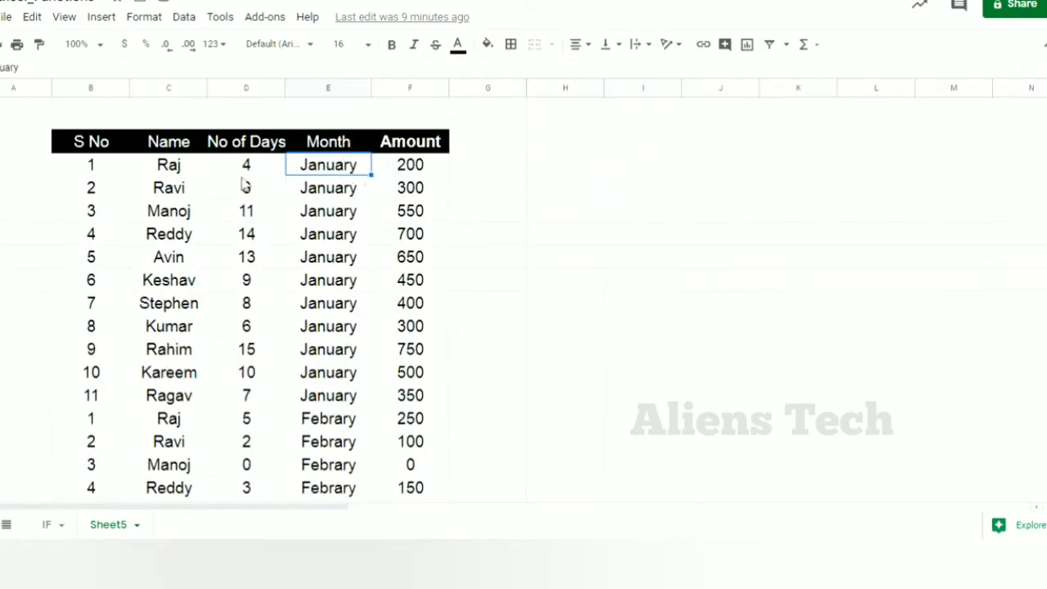
pyautogui.click(180, 191)
pyautogui.click(175, 168)
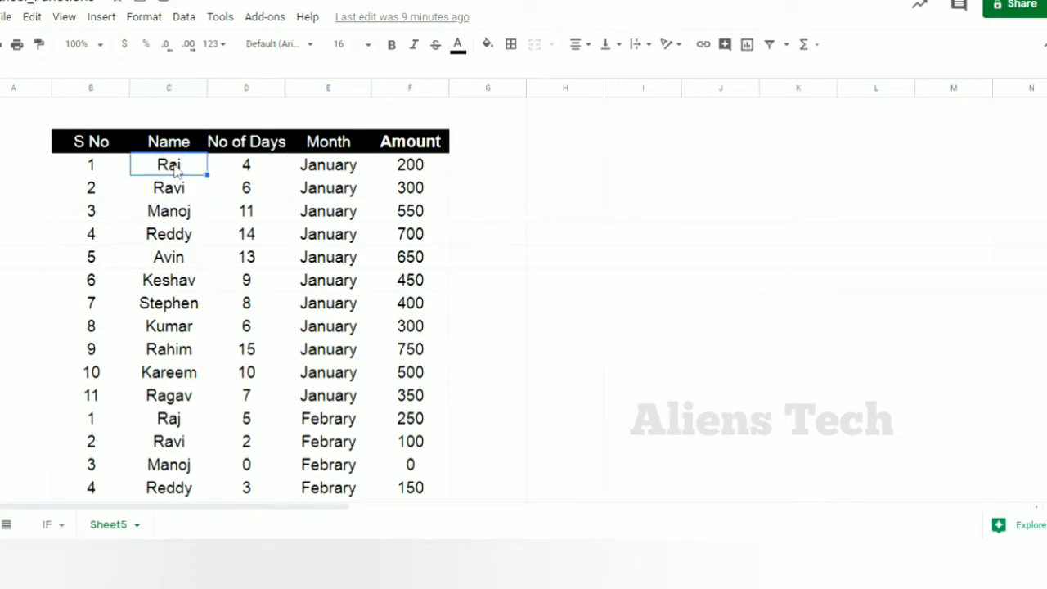
pyautogui.press('Down')
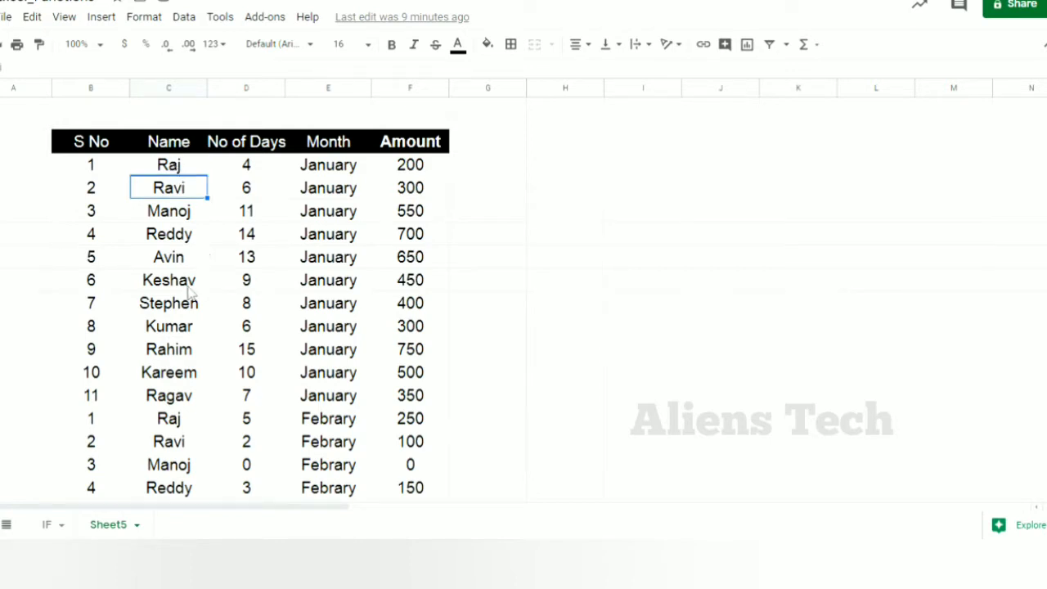
pyautogui.keyDown('ctrl'); pyautogui.click(175, 440); pyautogui.keyUp('ctrl')
pyautogui.click(178, 146)
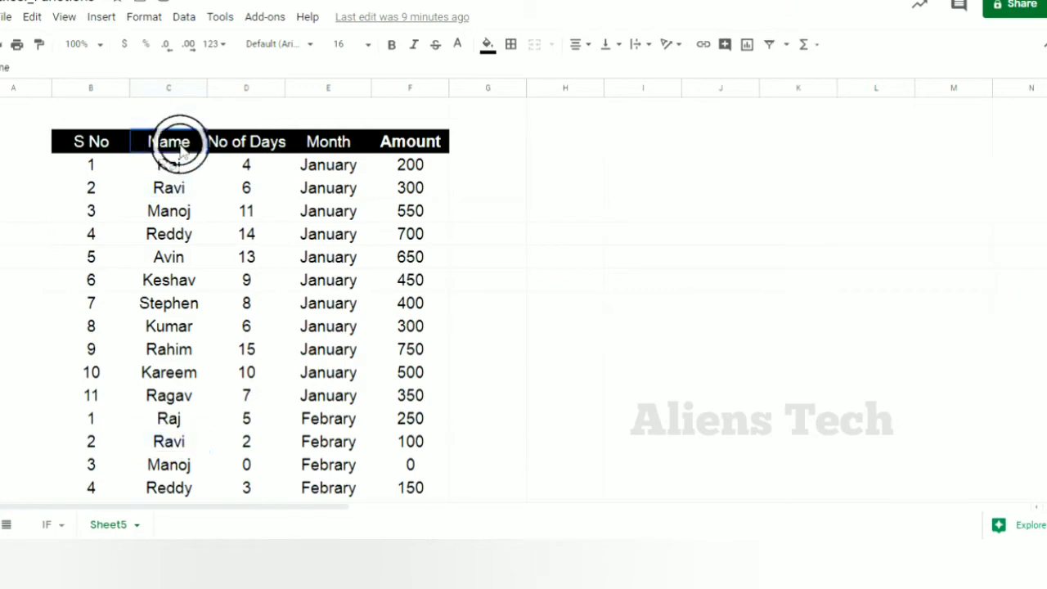
pyautogui.click(342, 146)
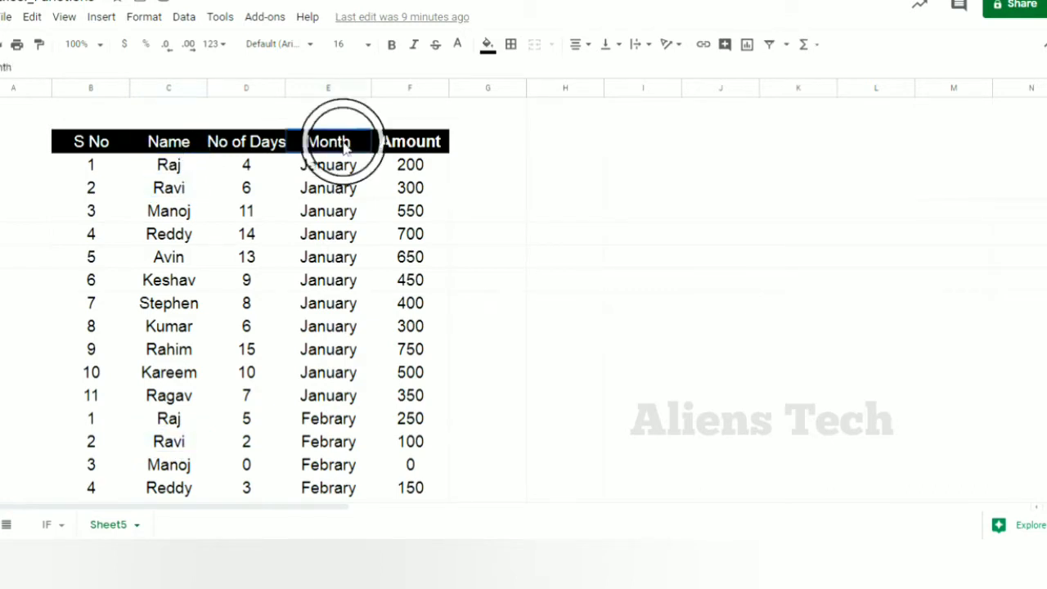
pyautogui.click(423, 157)
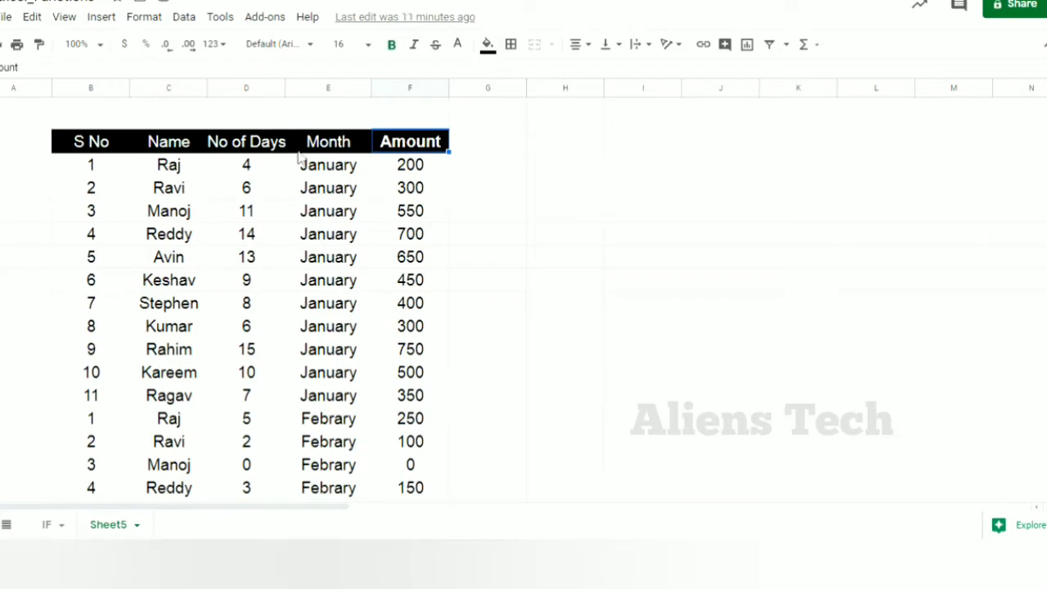
pyautogui.click(235, 147)
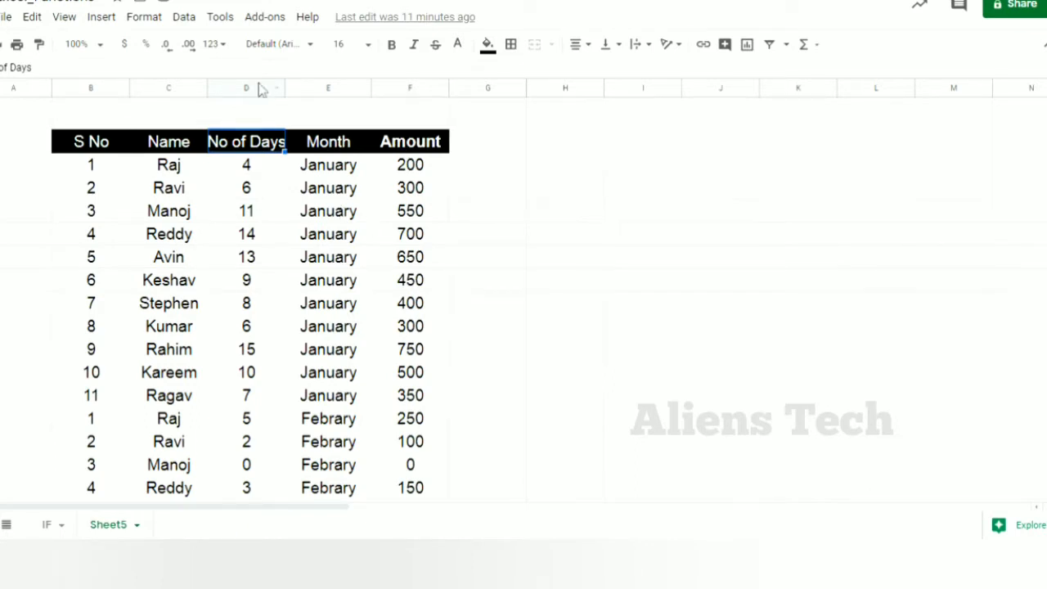
# Start creating a pivot table from the source data and move its setup dialog clear of the table
pyautogui.click(185, 18)
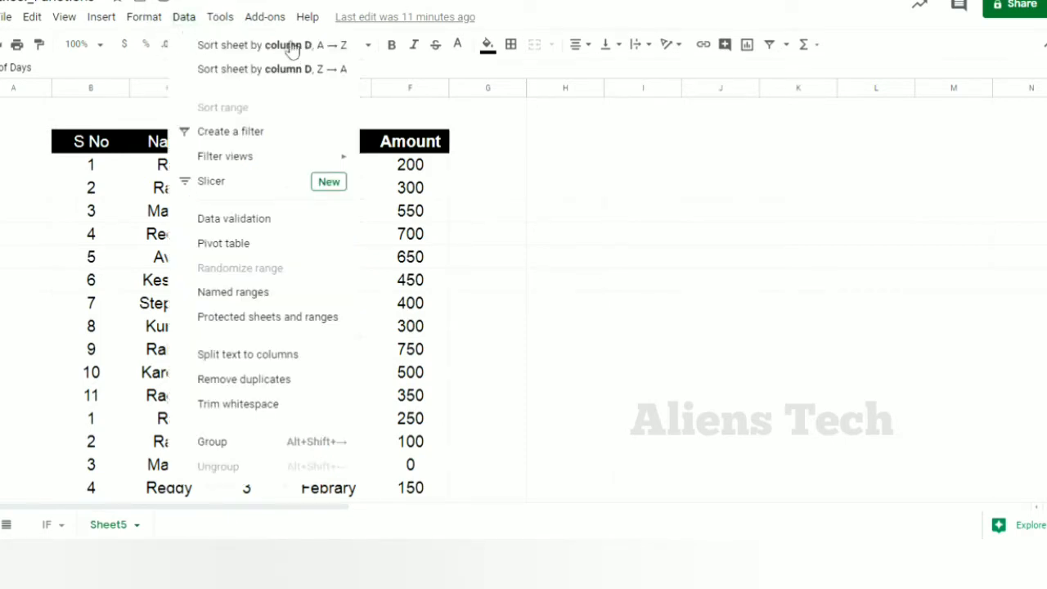
pyautogui.click(274, 246)
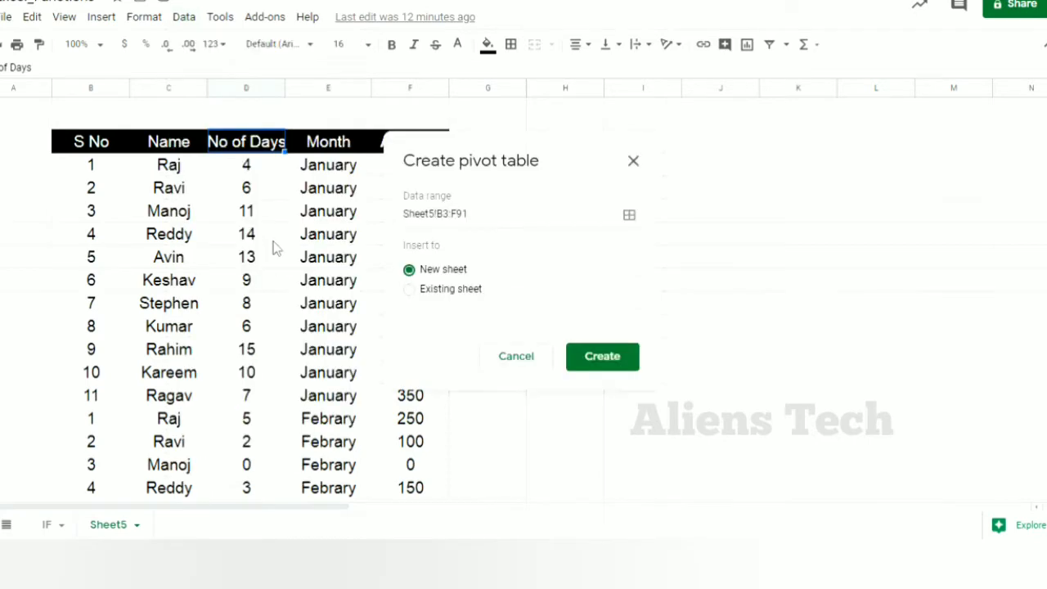
pyautogui.click(515, 158)
pyautogui.moveTo(524, 146); pyautogui.dragTo(690, 148)
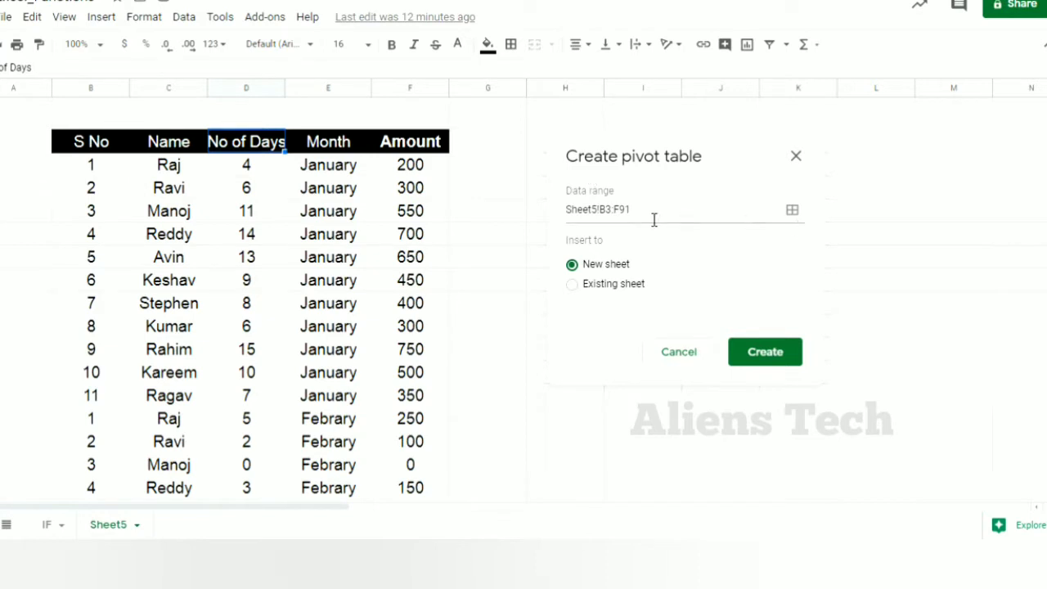
# Open the pivot table's data range selection and clear the range entered there
pyautogui.click(793, 212)
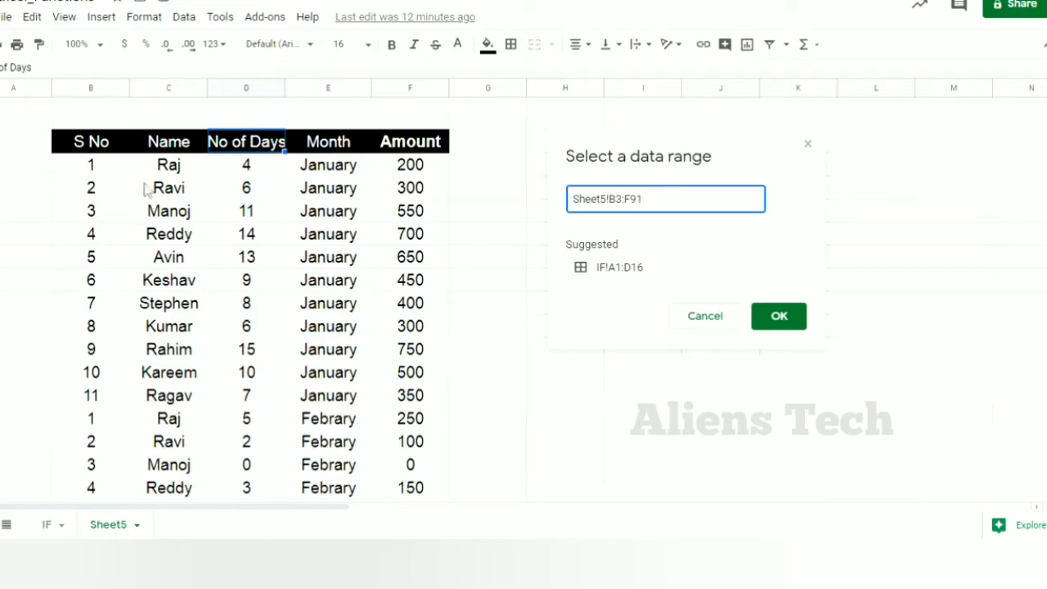
pyautogui.click(99, 144)
pyautogui.click(670, 199)
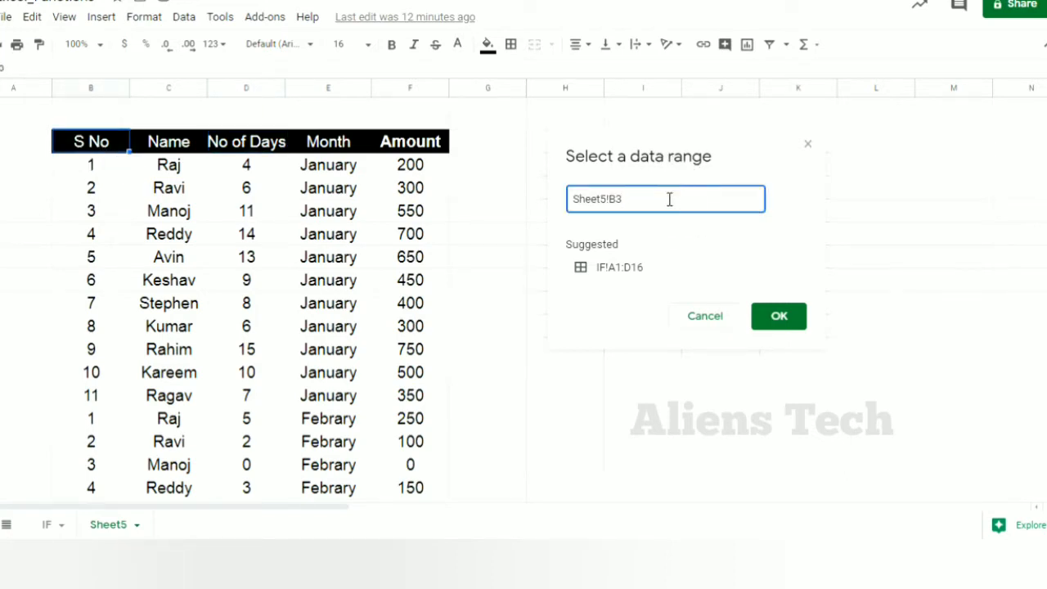
pyautogui.hotkey('shift', 'Left')
pyautogui.hotkey('shift', 'Left')
pyautogui.hotkey('shift', 'Left')
pyautogui.hotkey('shift', 'Left')
pyautogui.hotkey('shift', 'Left')
pyautogui.hotkey('shift', 'Left')
pyautogui.hotkey('shift', 'Left')
pyautogui.hotkey('shift', 'Left')
pyautogui.hotkey('shift', 'Left')
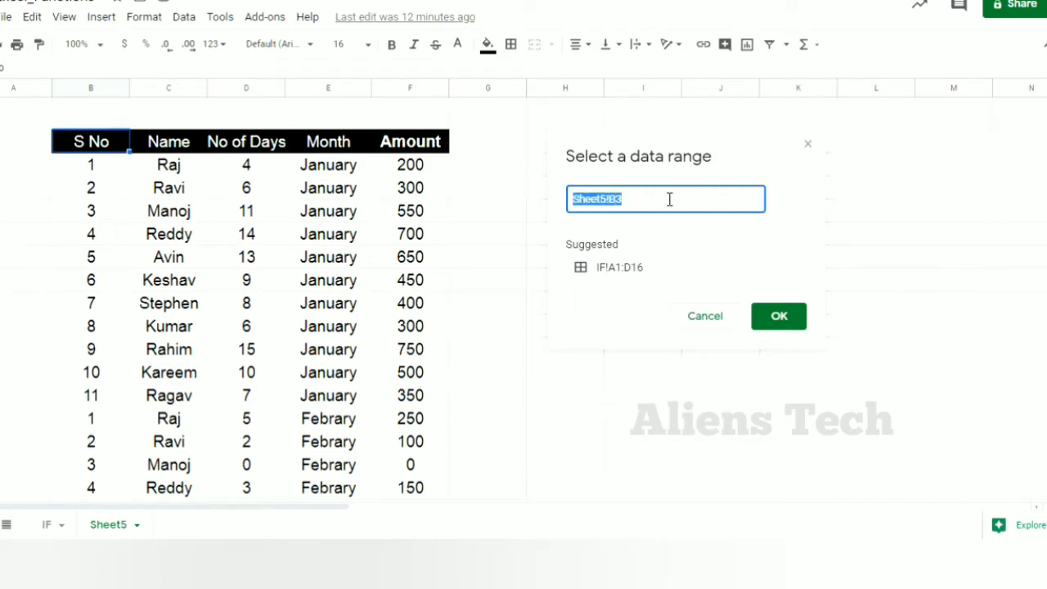
pyautogui.press('BackSpace')
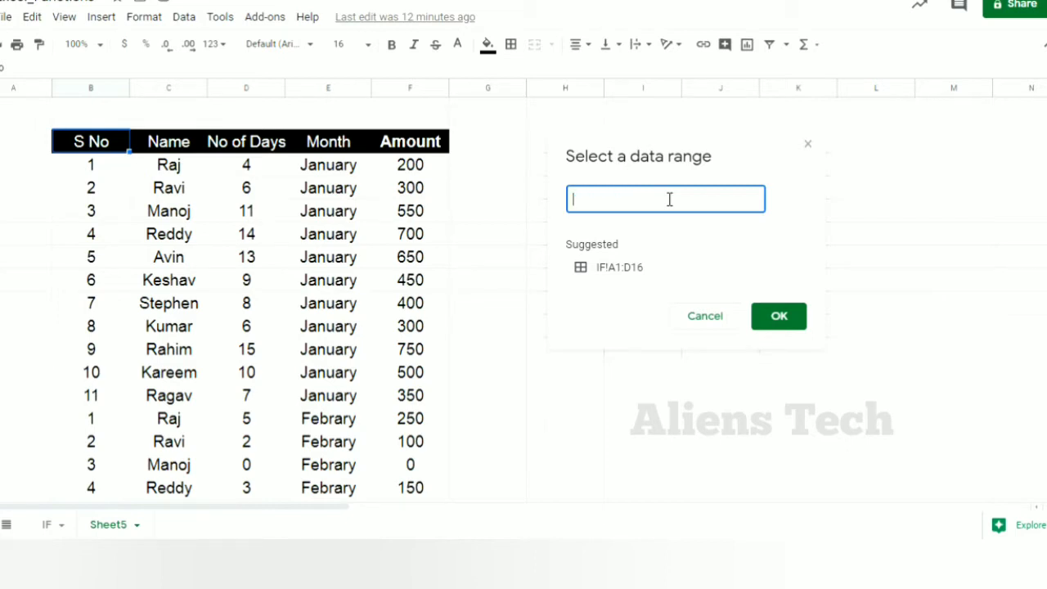
pyautogui.click(708, 227)
pyautogui.click(726, 203)
# Set the pivot table's data range to Sheet5!B3:F91 by selecting the whole table from the S No header to the last Amount
pyautogui.click(105, 152)
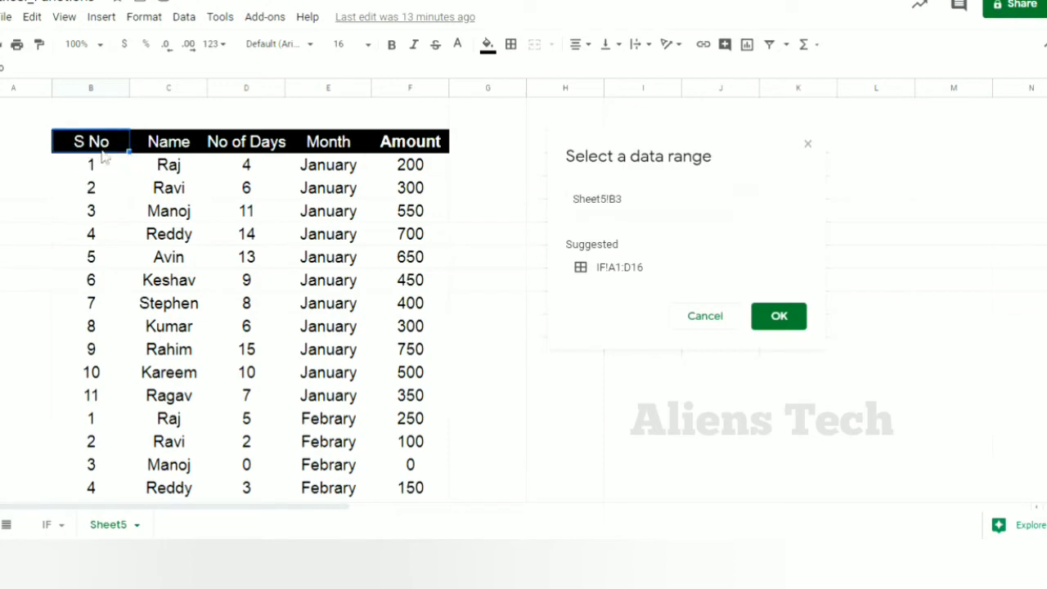
pyautogui.keyDown('shift'); pyautogui.click(390, 358); pyautogui.keyUp('shift')
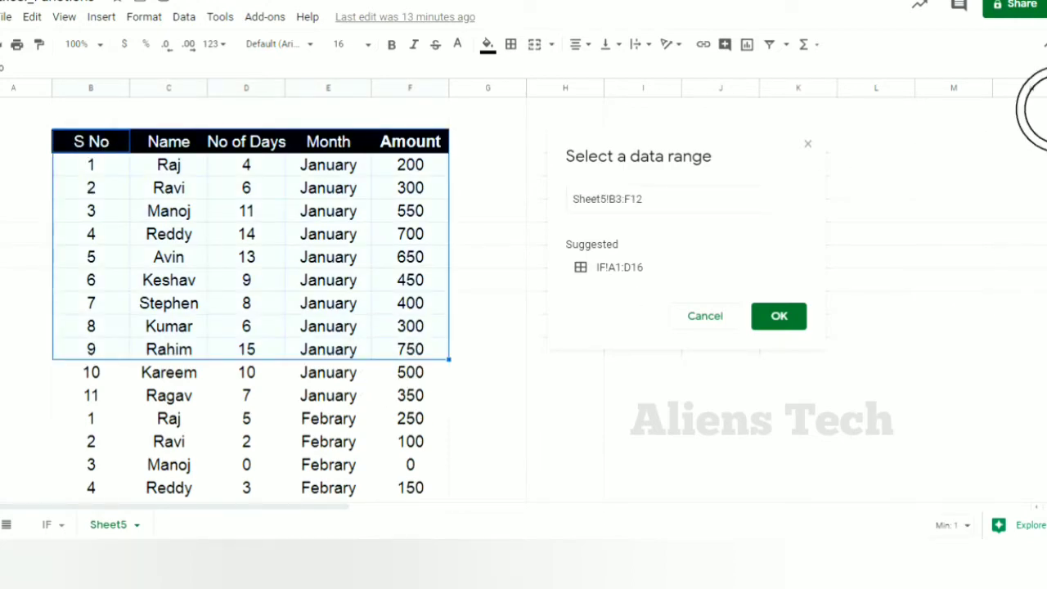
pyautogui.scroll(-15, 1039, 130)
pyautogui.scroll(-15, 1043, 136)
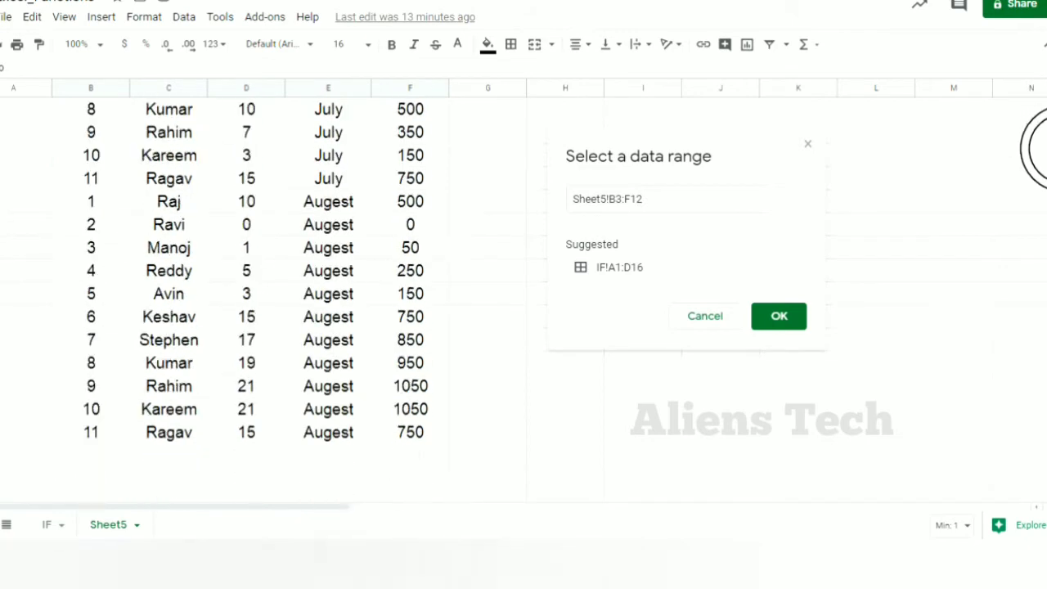
pyautogui.scroll(3, 1044, 144)
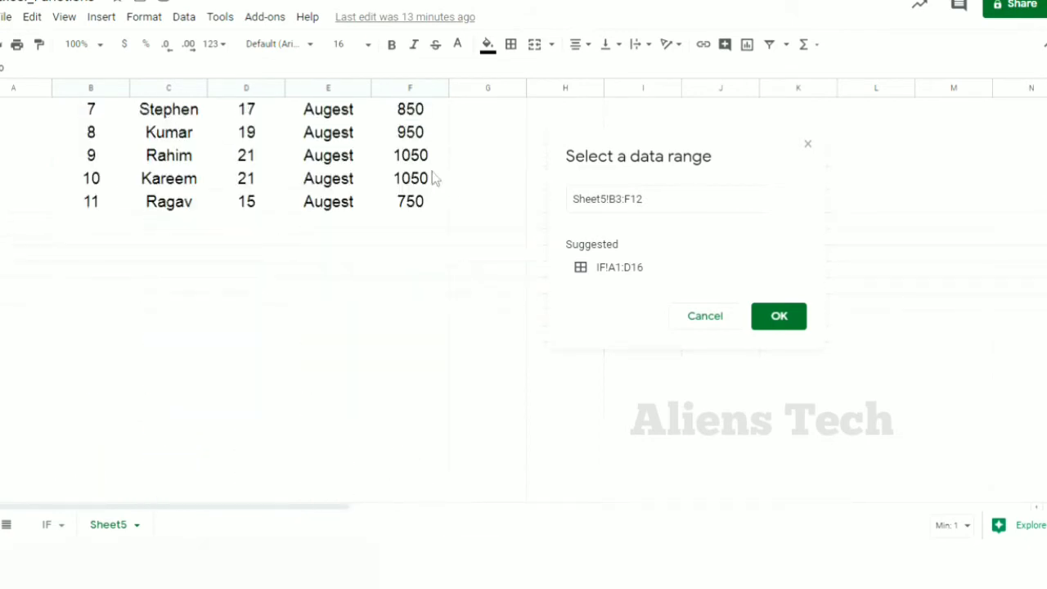
pyautogui.keyDown('shift'); pyautogui.click(420, 201); pyautogui.keyUp('shift')
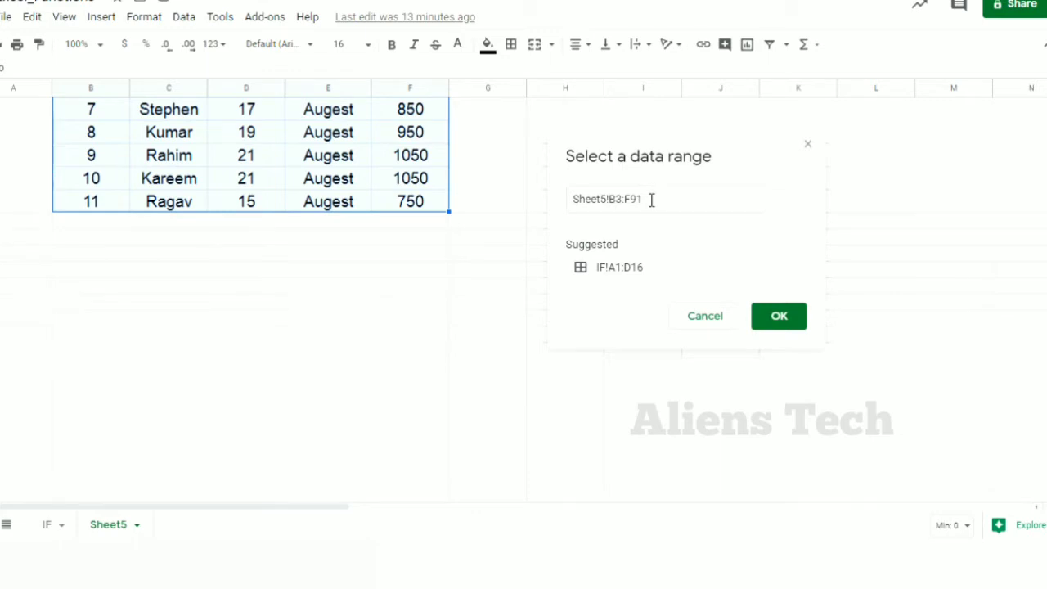
pyautogui.click(778, 324)
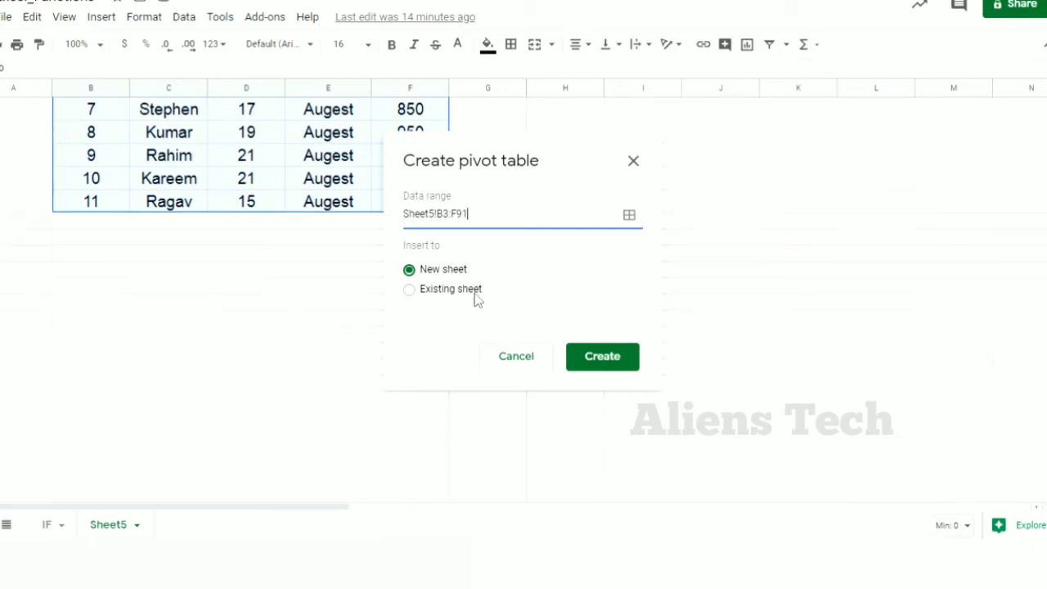
# Create the pivot table in the existing sheet at location Sheet5!J5
pyautogui.click(474, 293)
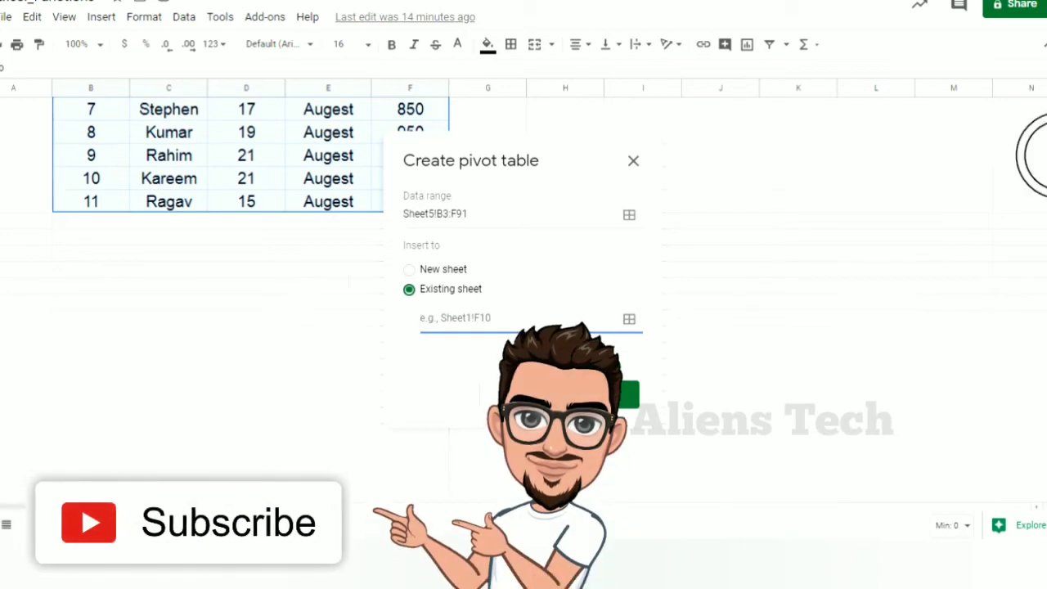
pyautogui.scroll(20, 1035, 156)
pyautogui.moveTo(1044, 112); pyautogui.dragTo(1041, 107)
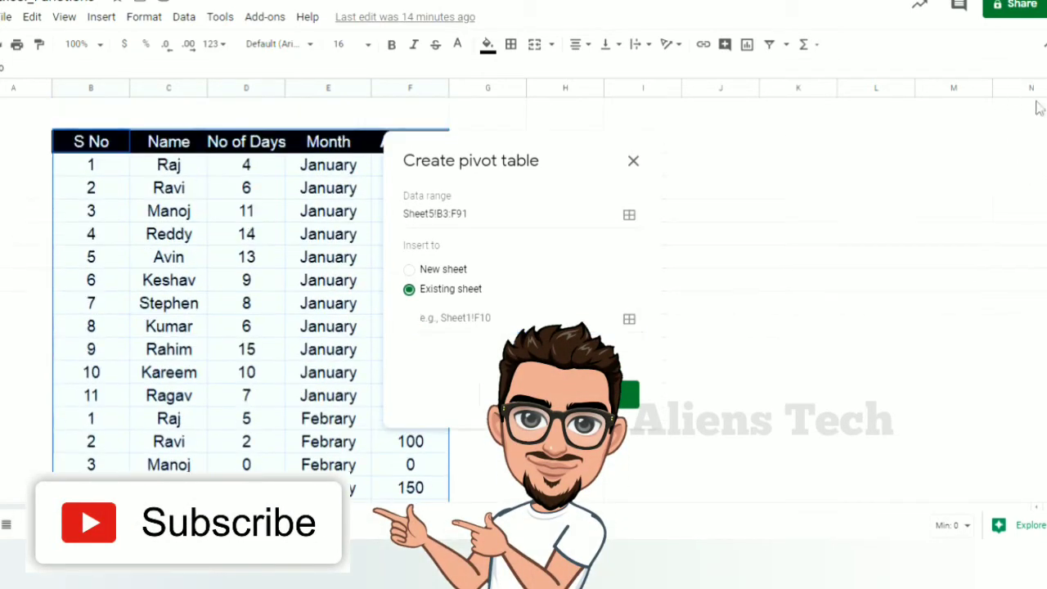
pyautogui.click(697, 199)
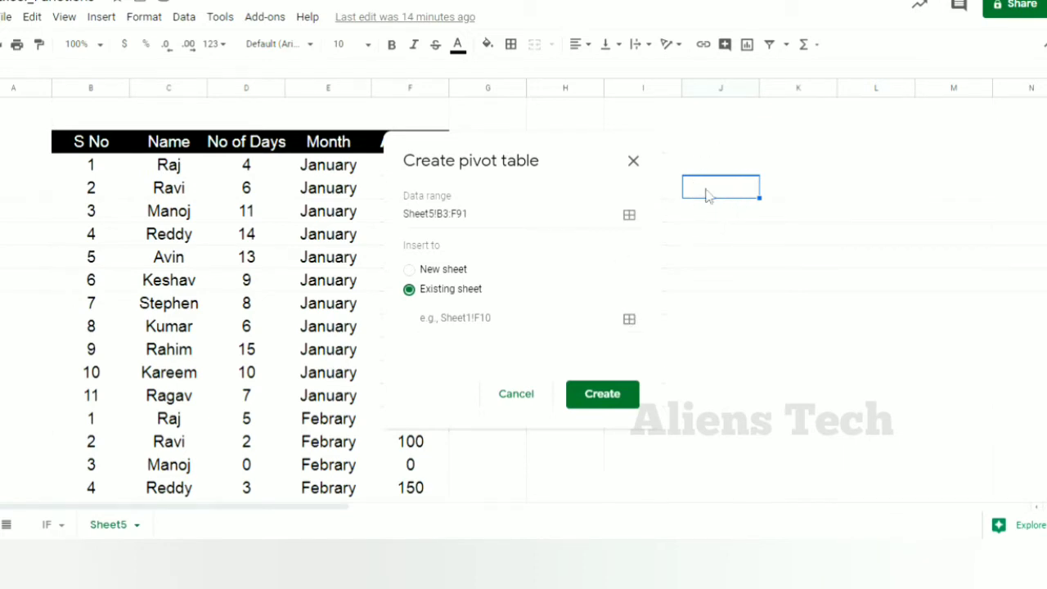
pyautogui.click(629, 320)
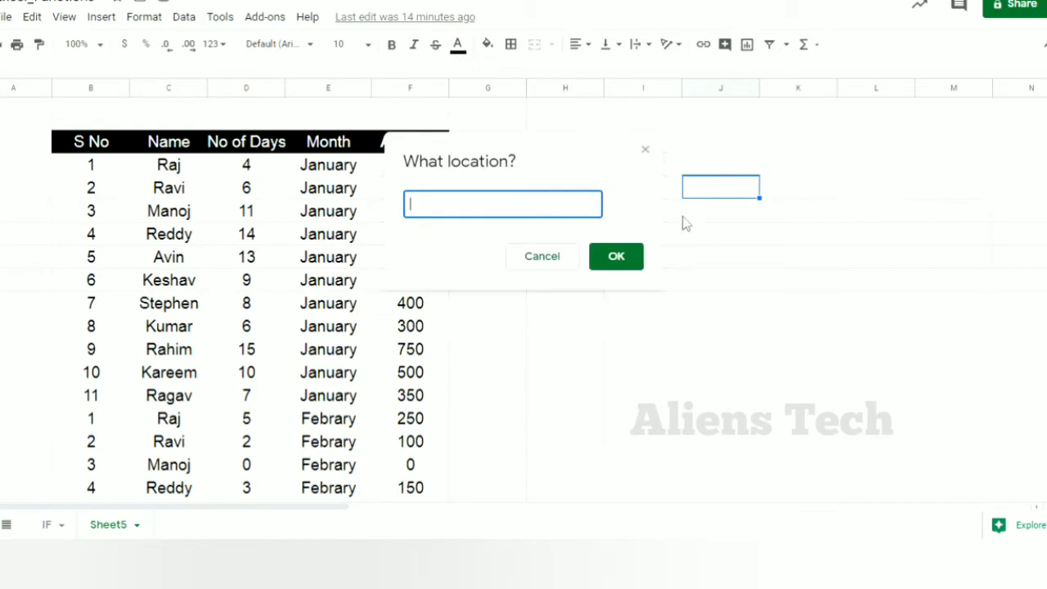
pyautogui.click(710, 194)
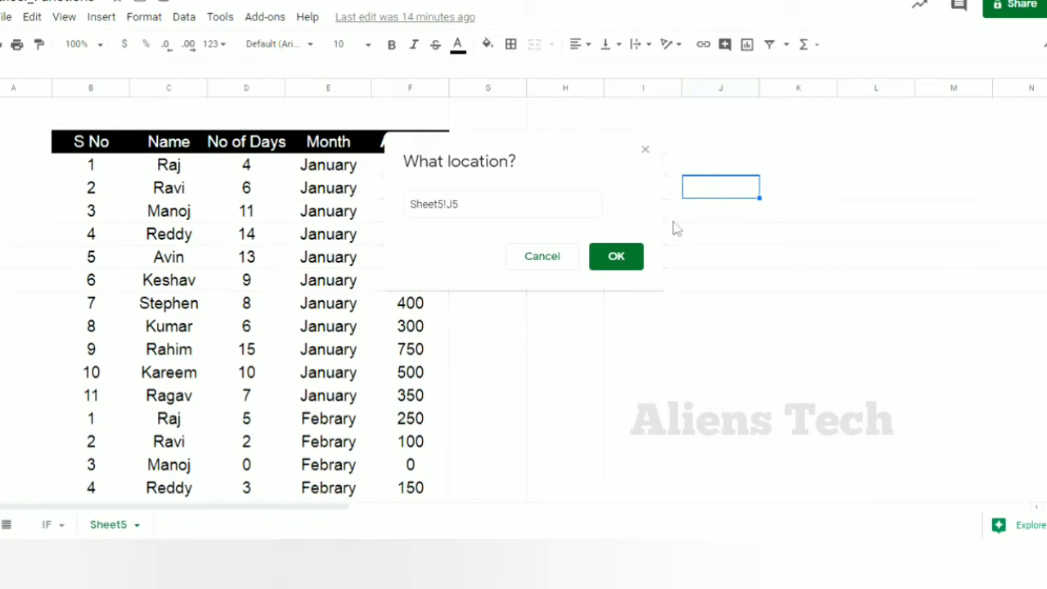
pyautogui.click(616, 258)
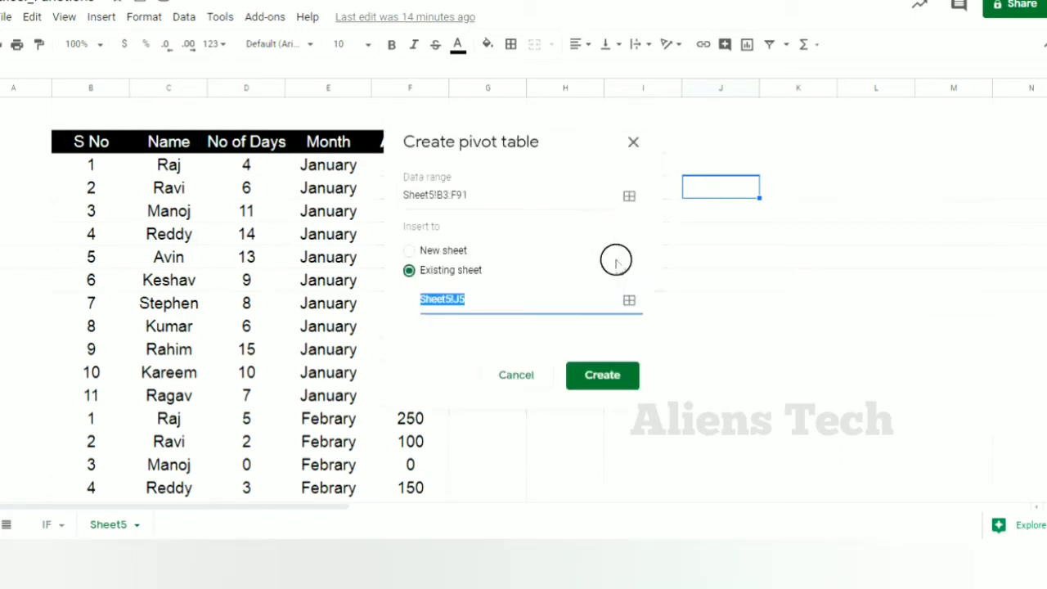
pyautogui.click(603, 381)
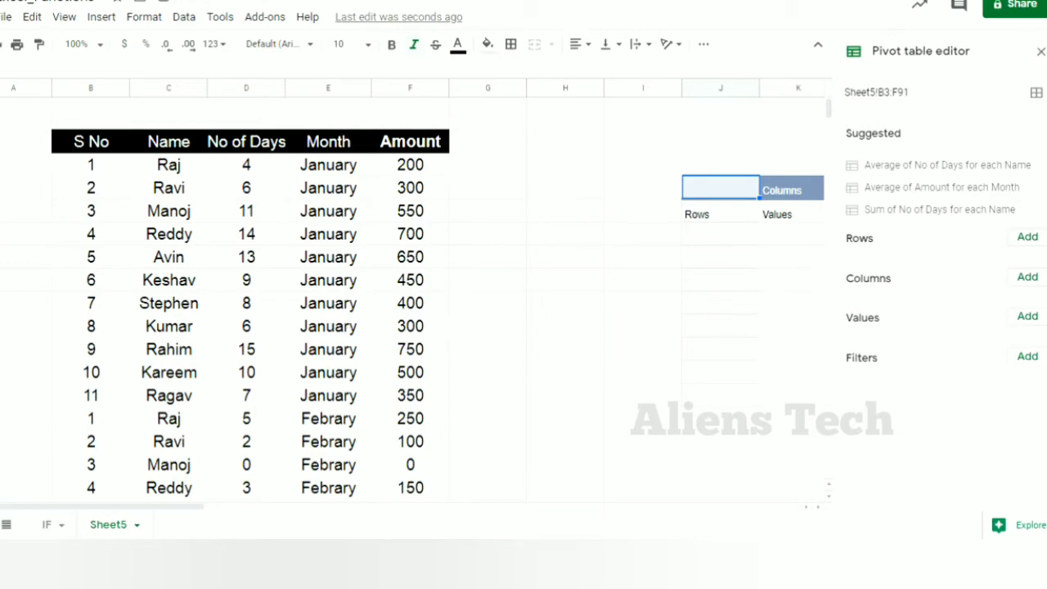
# Close and reopen the editor of the empty pivot table, and examine its Rows area in J7:J14
pyautogui.click(1039, 50)
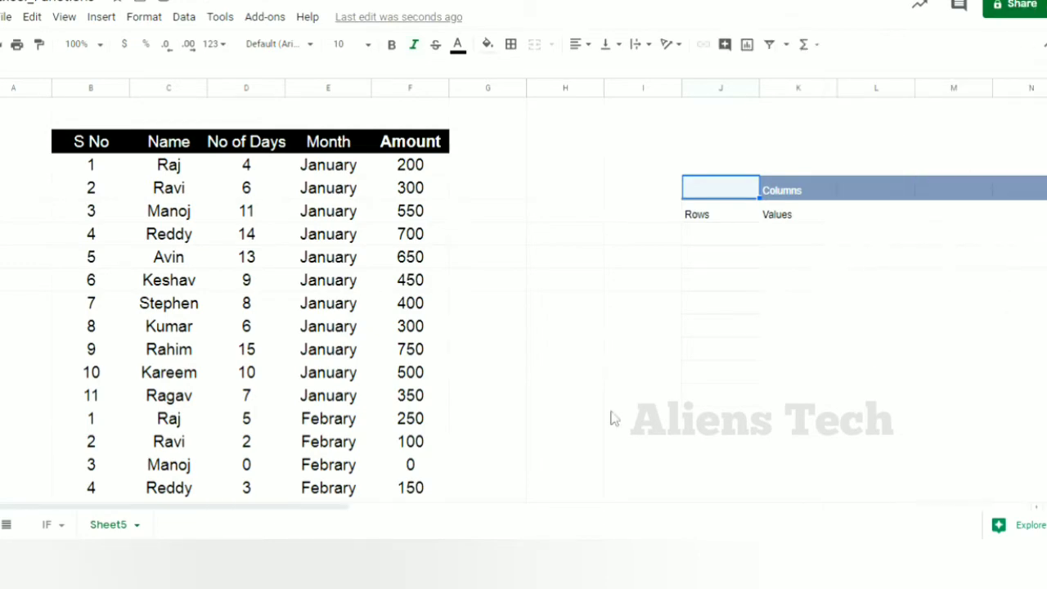
pyautogui.moveTo(314, 506)
pyautogui.mouseDown()
pyautogui.moveTo(370, 497)
pyautogui.moveTo(314, 508)
pyautogui.moveTo(330, 508)
pyautogui.mouseUp()
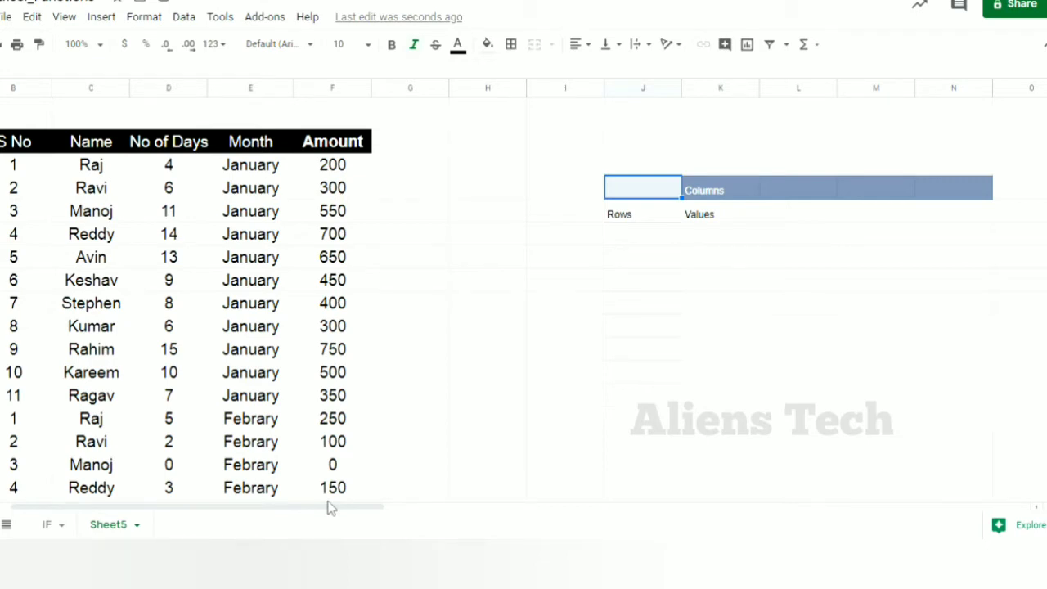
pyautogui.click(648, 257)
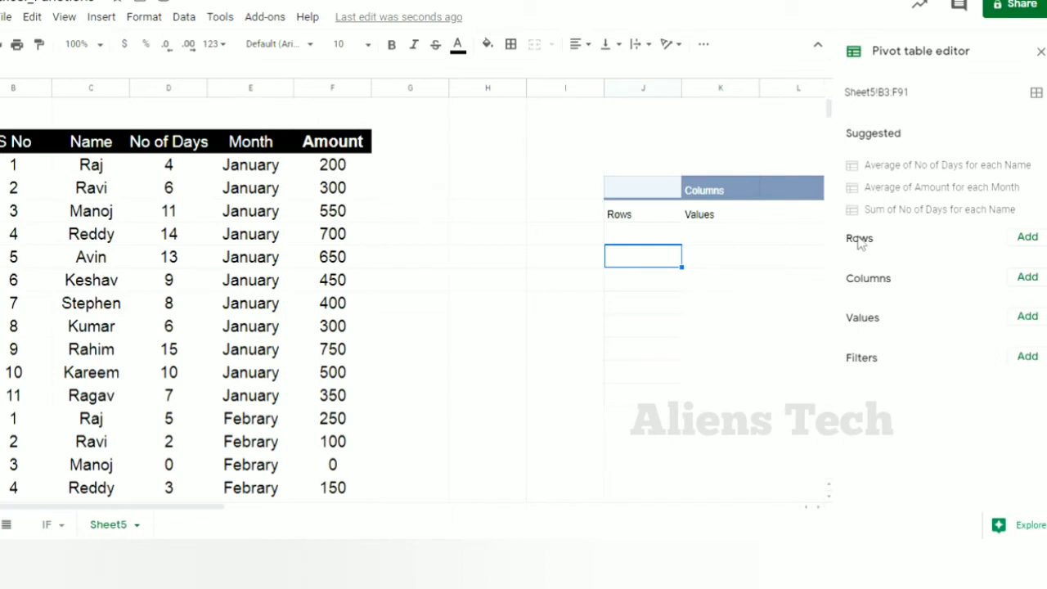
pyautogui.click(659, 235)
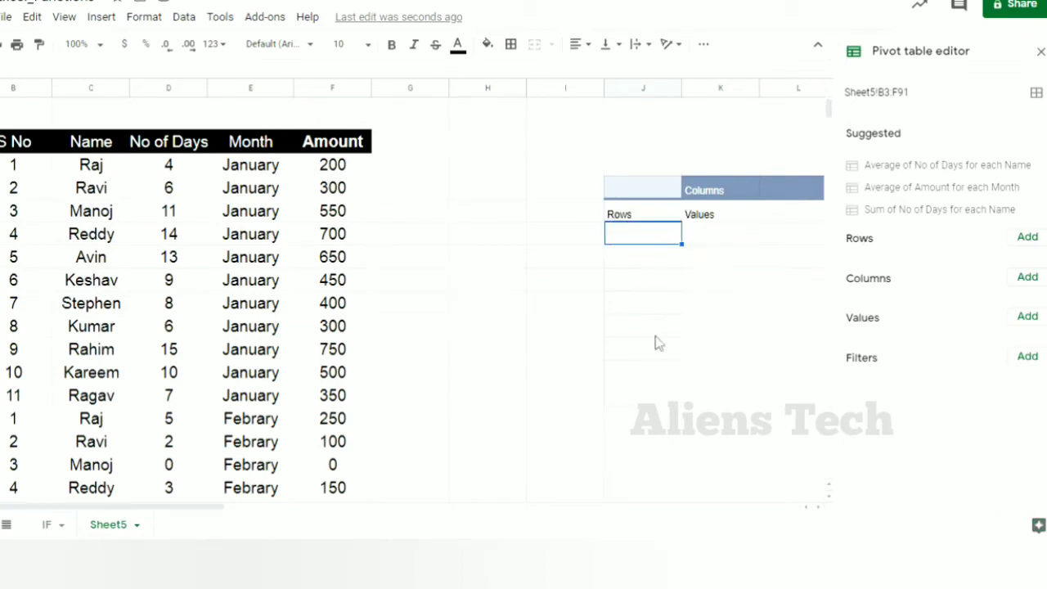
pyautogui.keyDown('shift'); pyautogui.click(657, 397); pyautogui.keyUp('shift')
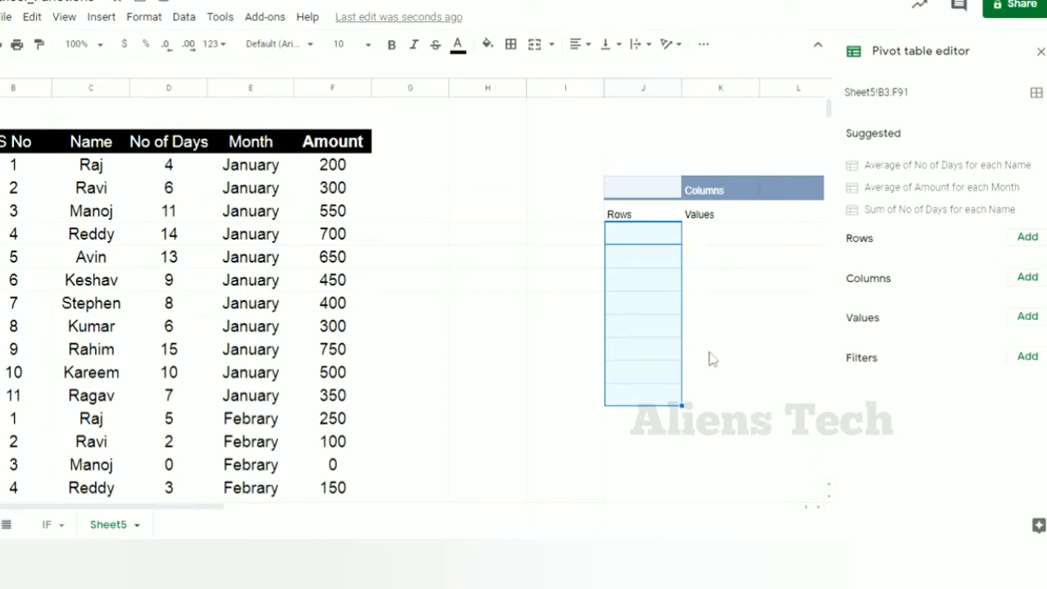
# Review the fields offered for the pivot table's Rows and compare them with the source table's headers from S No to Amount
pyautogui.click(1027, 239)
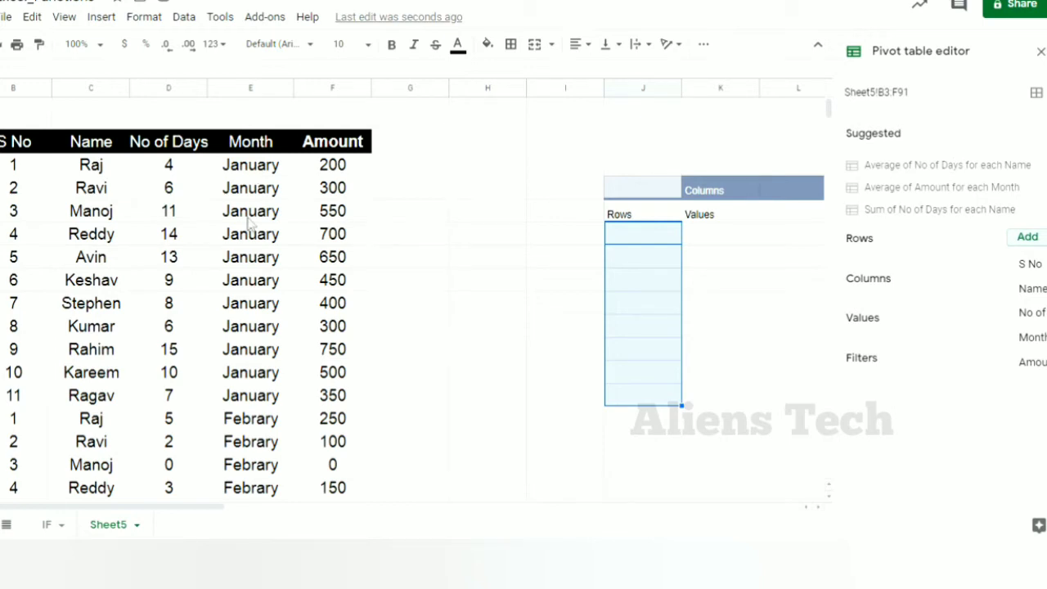
pyautogui.click(15, 141)
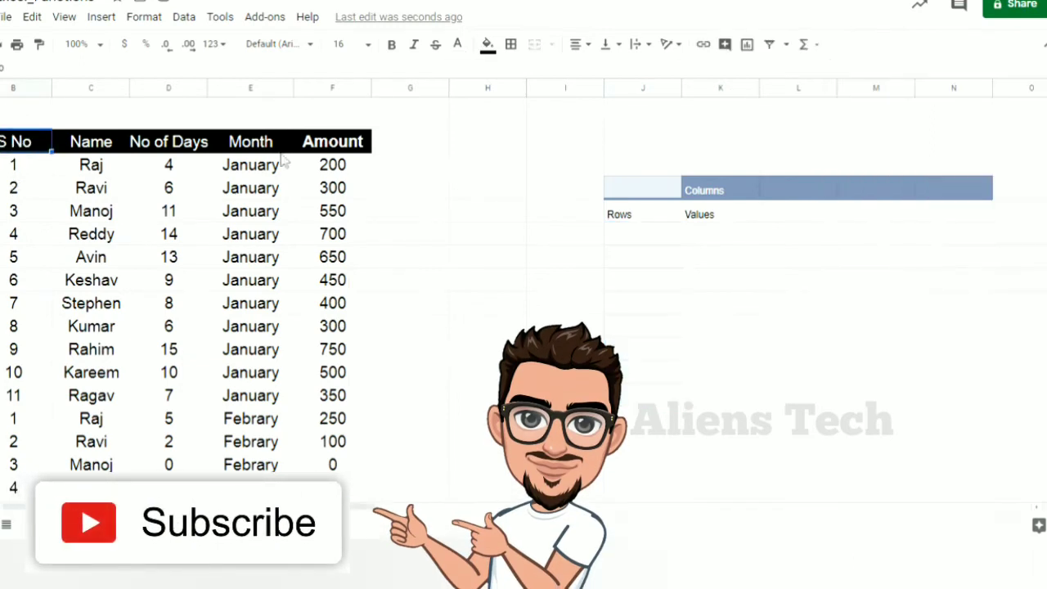
pyautogui.click(344, 151)
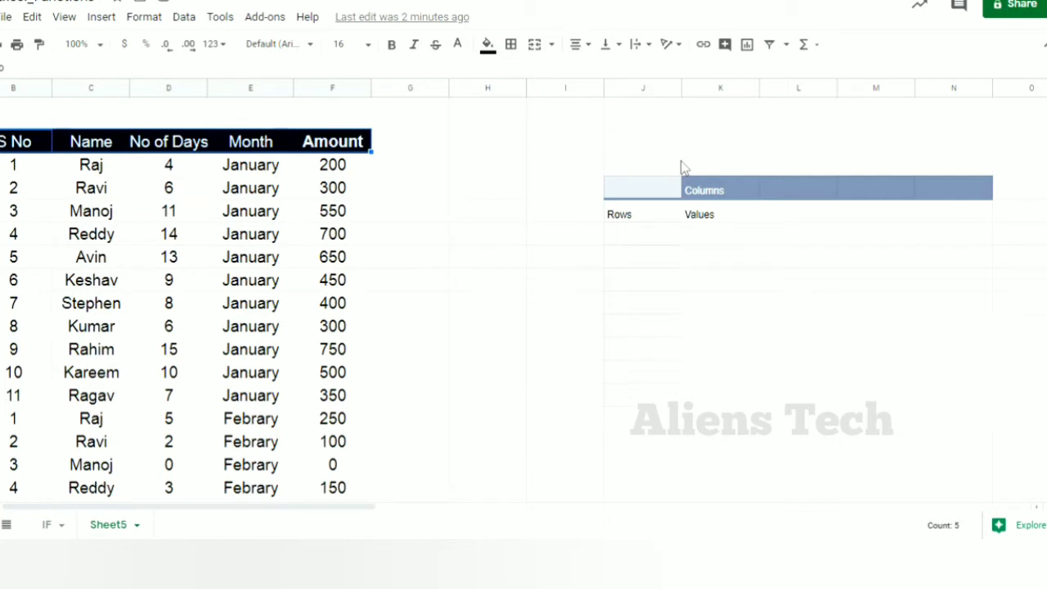
# Add the Name field to the pivot table's Rows
pyautogui.click(715, 266)
pyautogui.rightClick(714, 272)
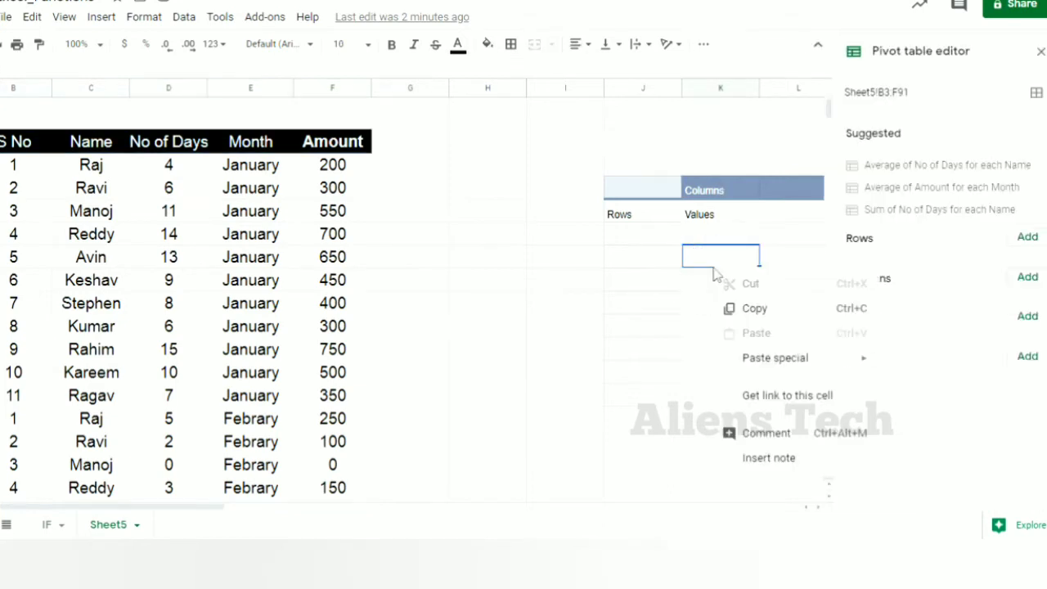
pyautogui.click(1031, 237)
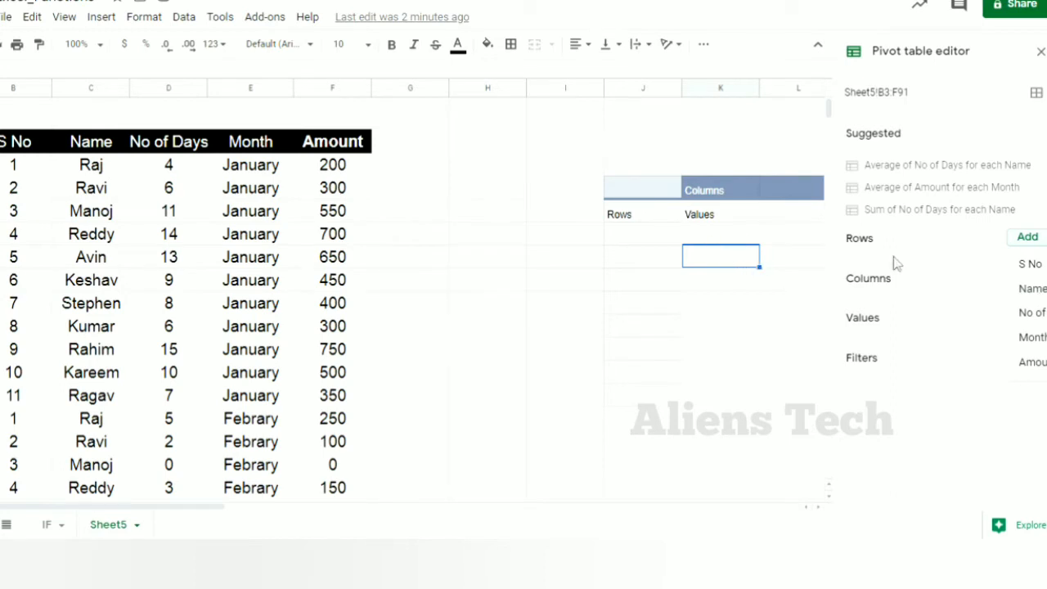
pyautogui.click(1033, 293)
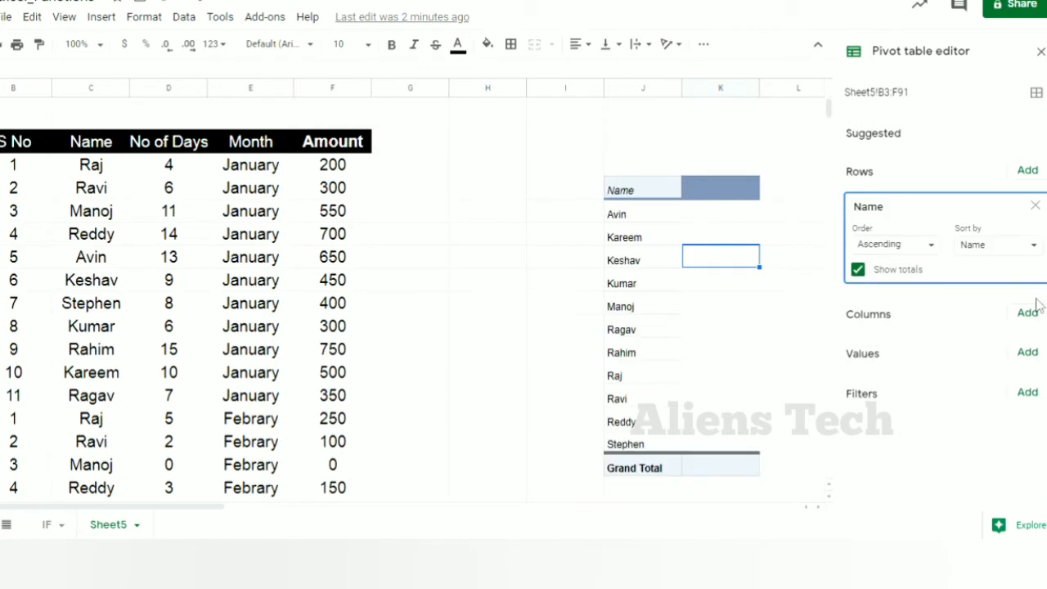
# Compare the names listed in the source table's Name column with the row entries of the pivot table
pyautogui.click(645, 219)
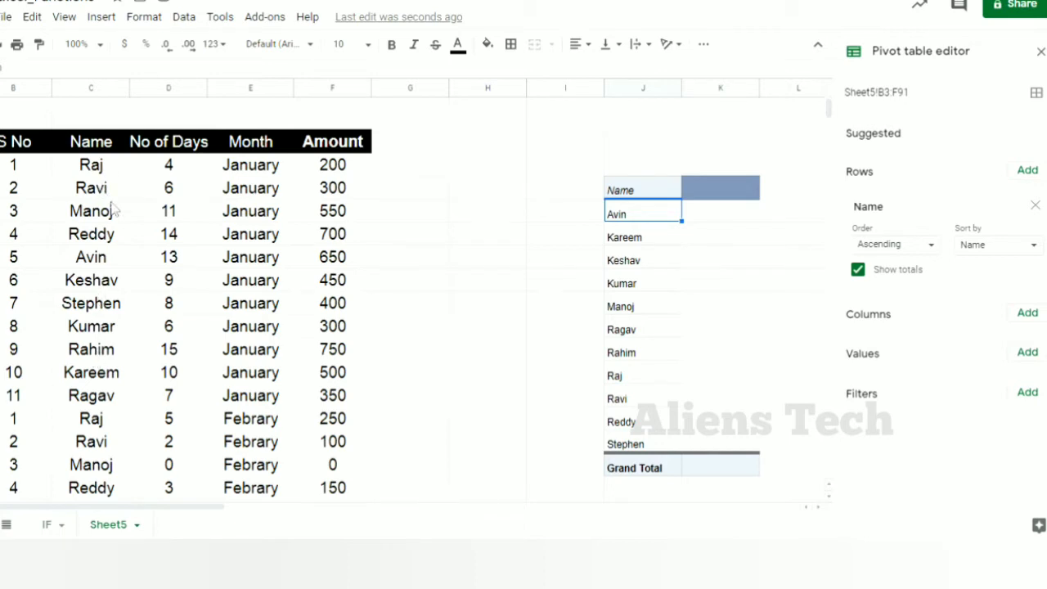
pyautogui.click(109, 172)
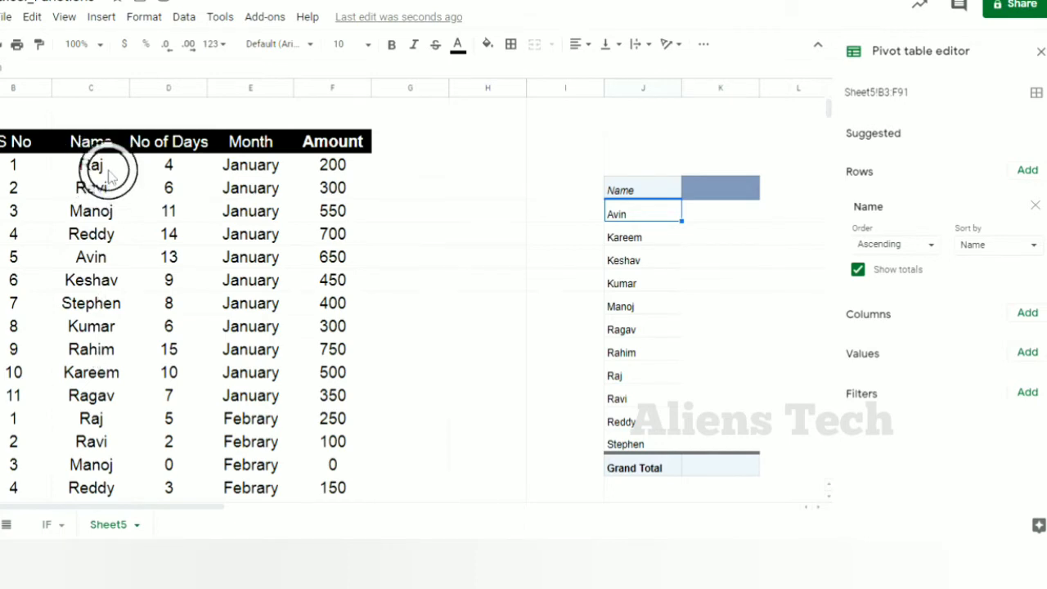
pyautogui.keyDown('shift'); pyautogui.click(78, 464); pyautogui.keyUp('shift')
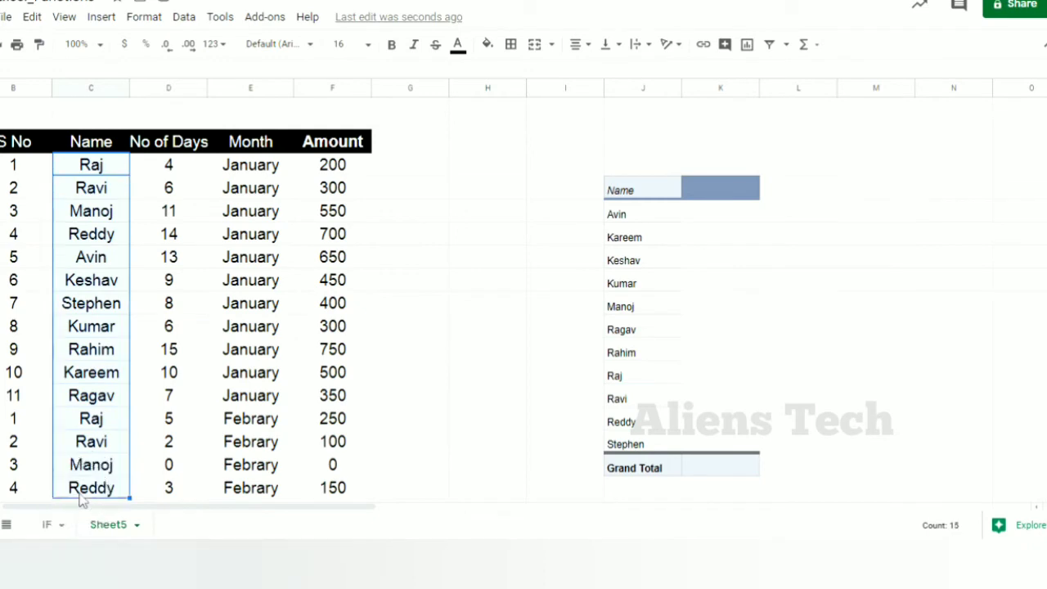
pyautogui.click(642, 221)
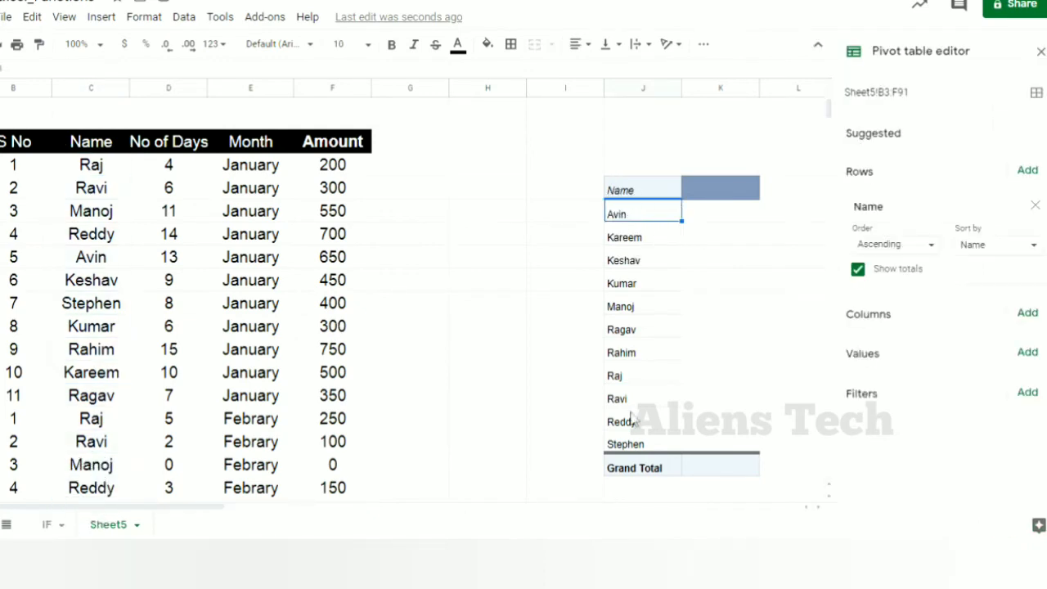
pyautogui.keyDown('shift'); pyautogui.click(637, 446); pyautogui.keyUp('shift')
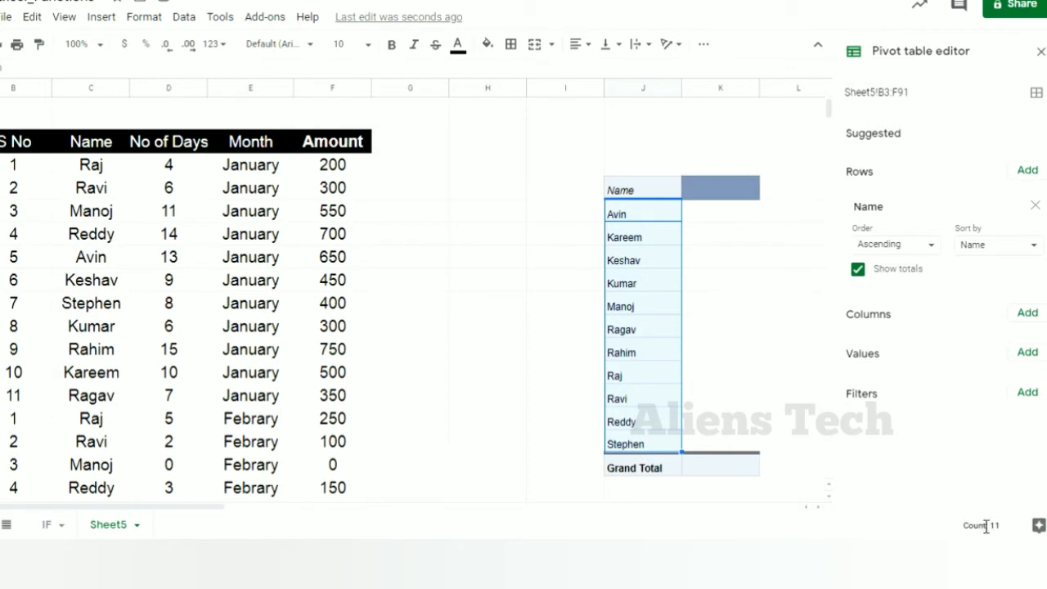
pyautogui.click(699, 217)
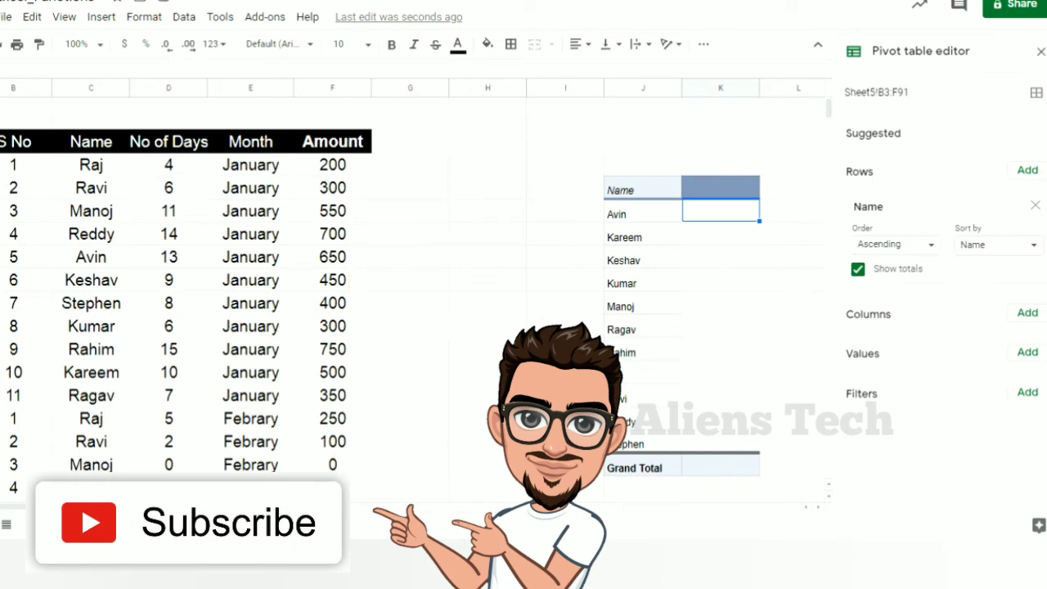
# Inspect the pivot table's empty column header area and add the Month field to its Columns
pyautogui.moveTo(188, 506); pyautogui.dragTo(258, 507)
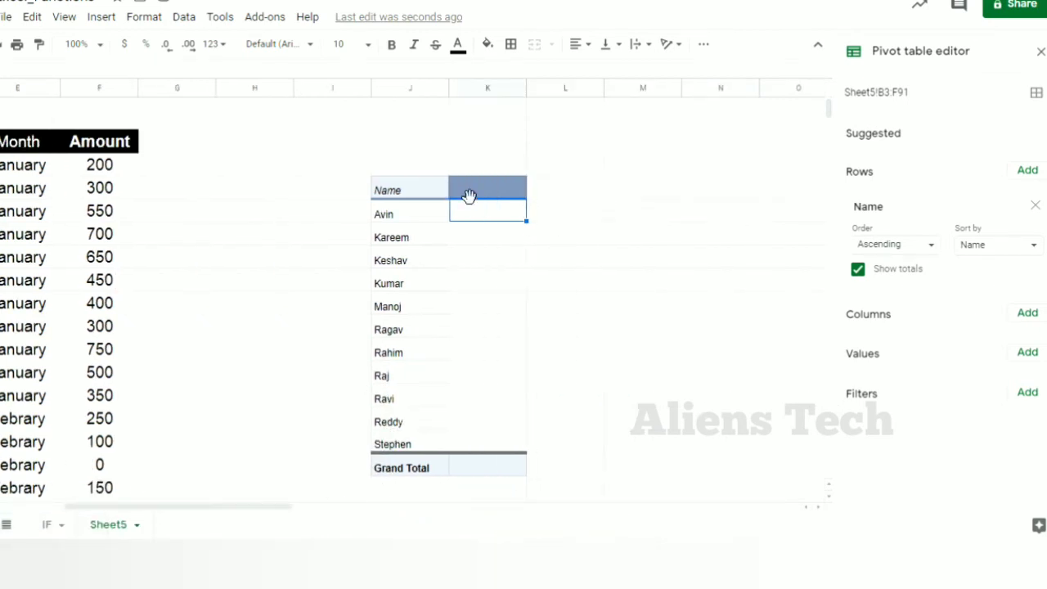
pyautogui.click(497, 190)
pyautogui.keyDown('shift'); pyautogui.click(762, 188); pyautogui.keyUp('shift')
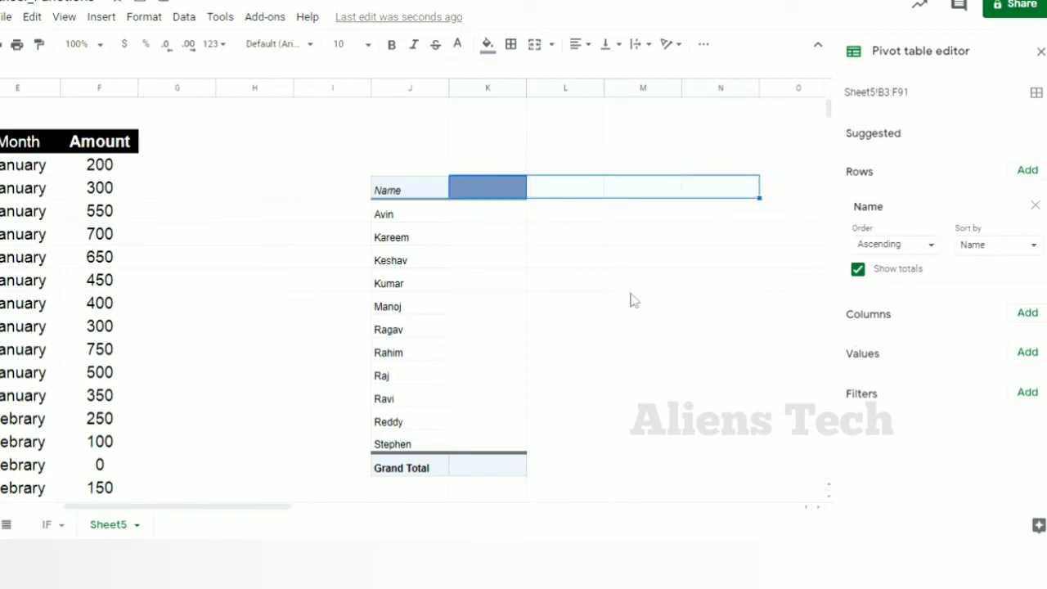
pyautogui.click(488, 211)
pyautogui.click(486, 192)
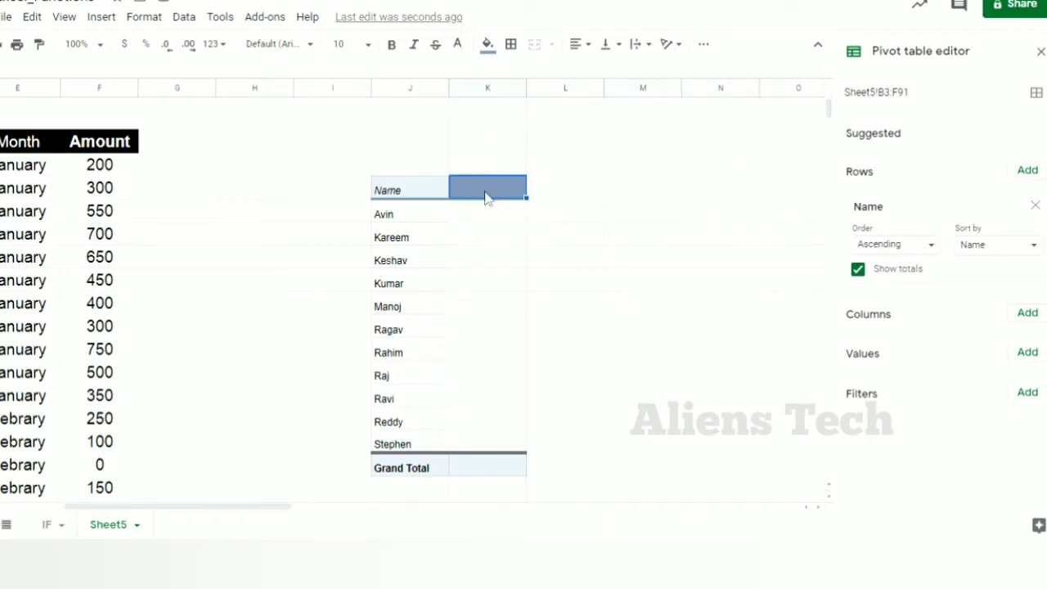
pyautogui.click(1026, 314)
pyautogui.click(1029, 389)
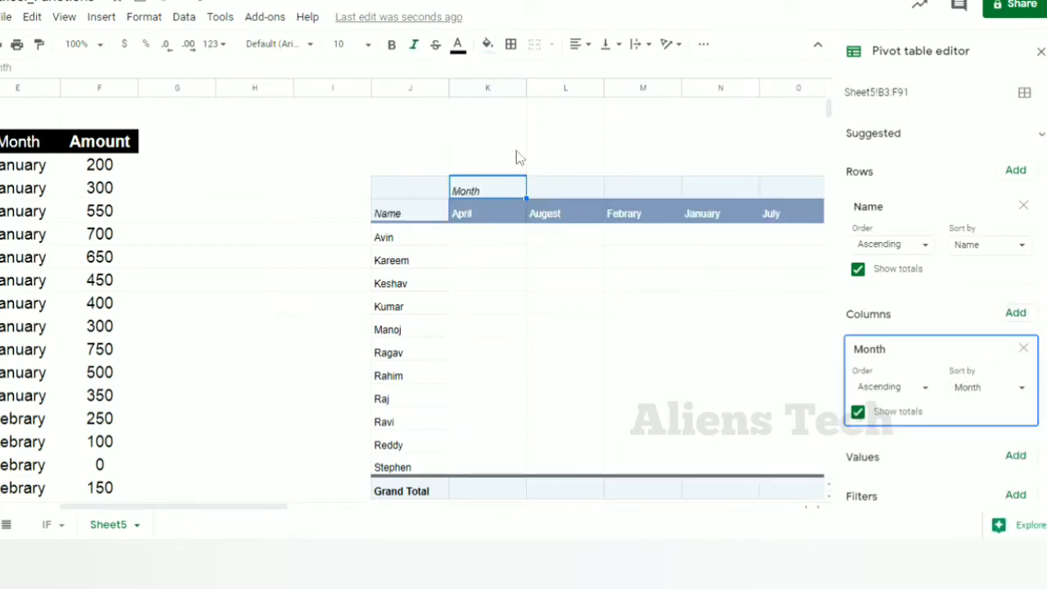
# Examine the pivot table's month headers from April to Grand Total and the values area beneath them
pyautogui.click(490, 215)
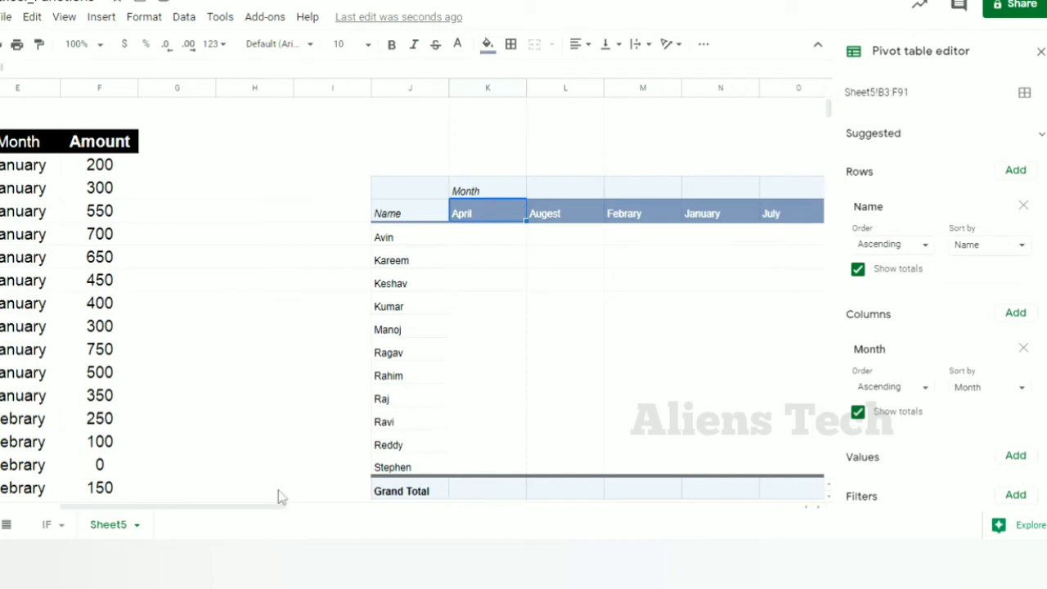
pyautogui.moveTo(259, 505); pyautogui.dragTo(205, 531)
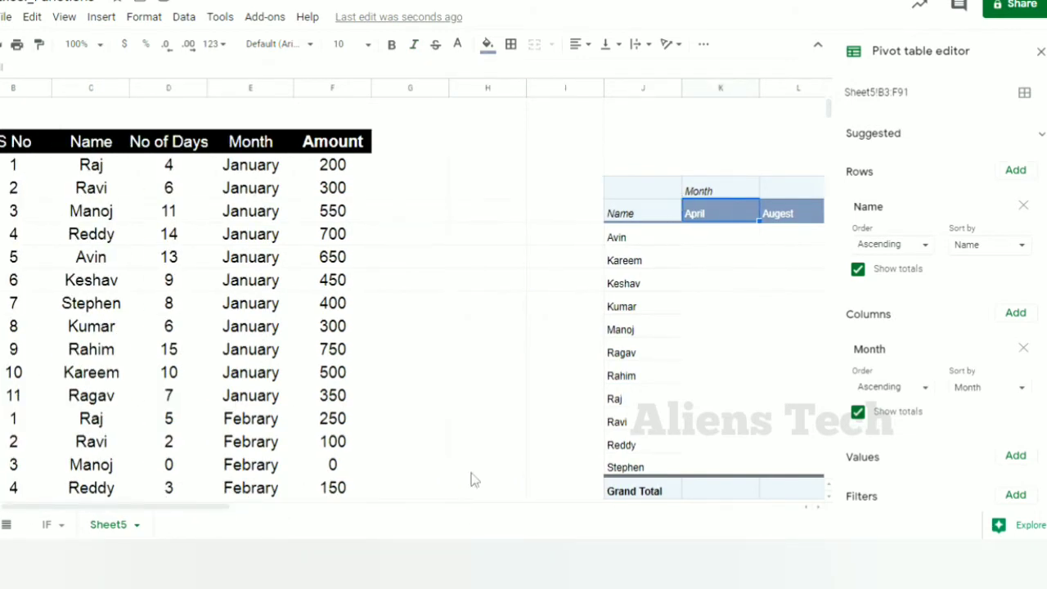
pyautogui.moveTo(131, 505); pyautogui.dragTo(300, 495)
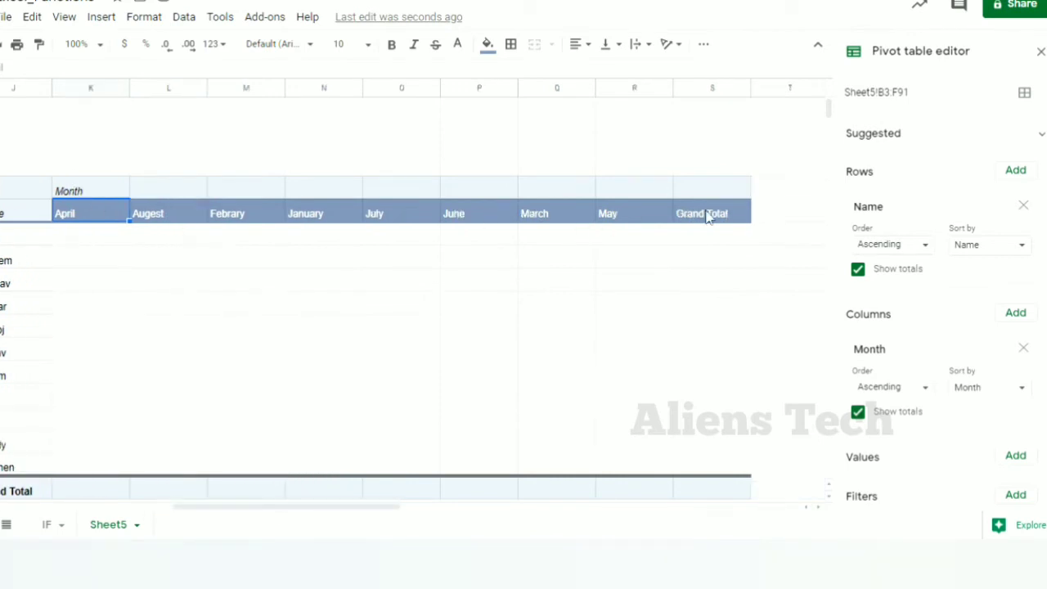
pyautogui.click(115, 242)
pyautogui.click(417, 223)
pyautogui.click(248, 290)
pyautogui.moveTo(320, 505)
pyautogui.mouseDown()
pyautogui.moveTo(287, 510)
pyautogui.moveTo(301, 512)
pyautogui.mouseUp()
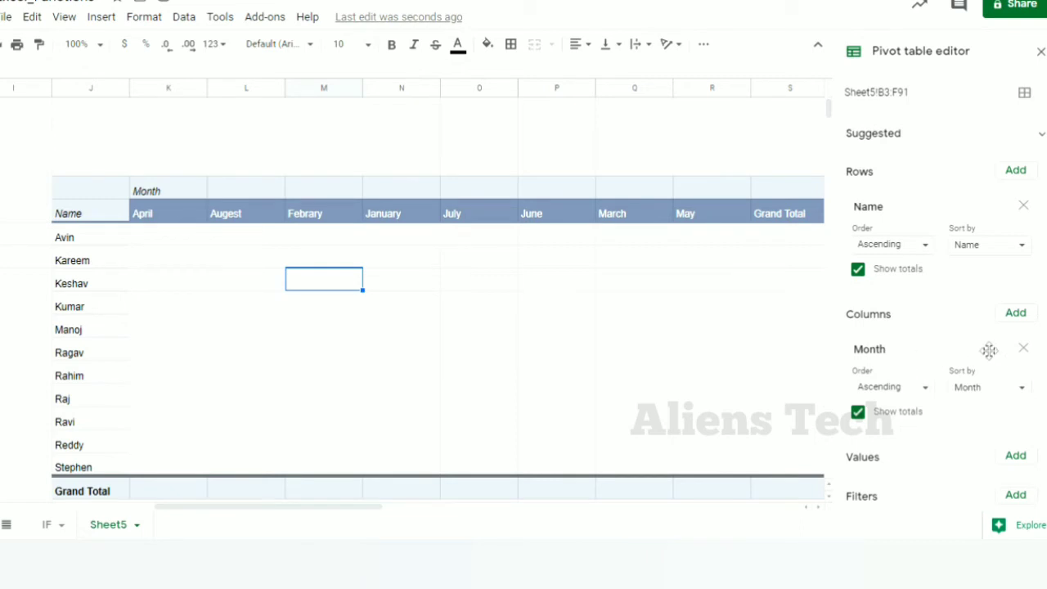
# Replace the Month field in the pivot table's Columns with the Amount field
pyautogui.click(1024, 350)
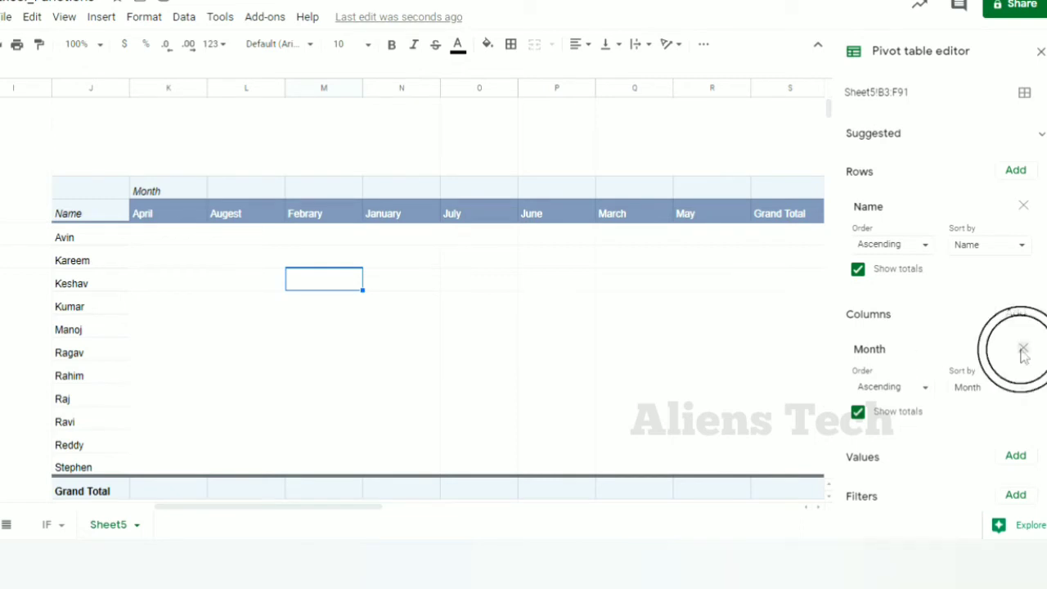
pyautogui.click(1027, 313)
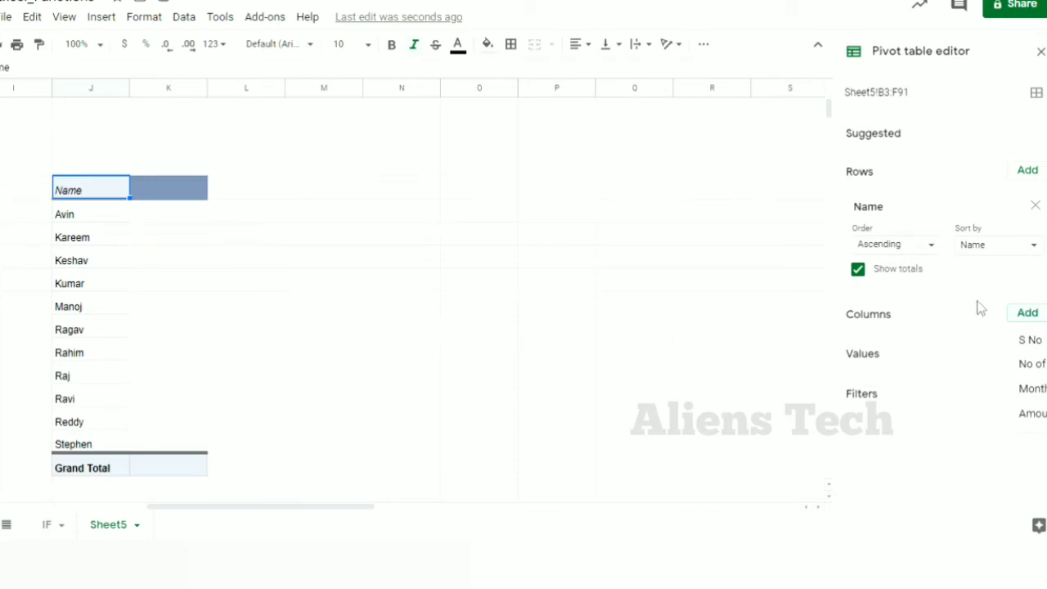
pyautogui.click(927, 310)
pyautogui.click(1038, 415)
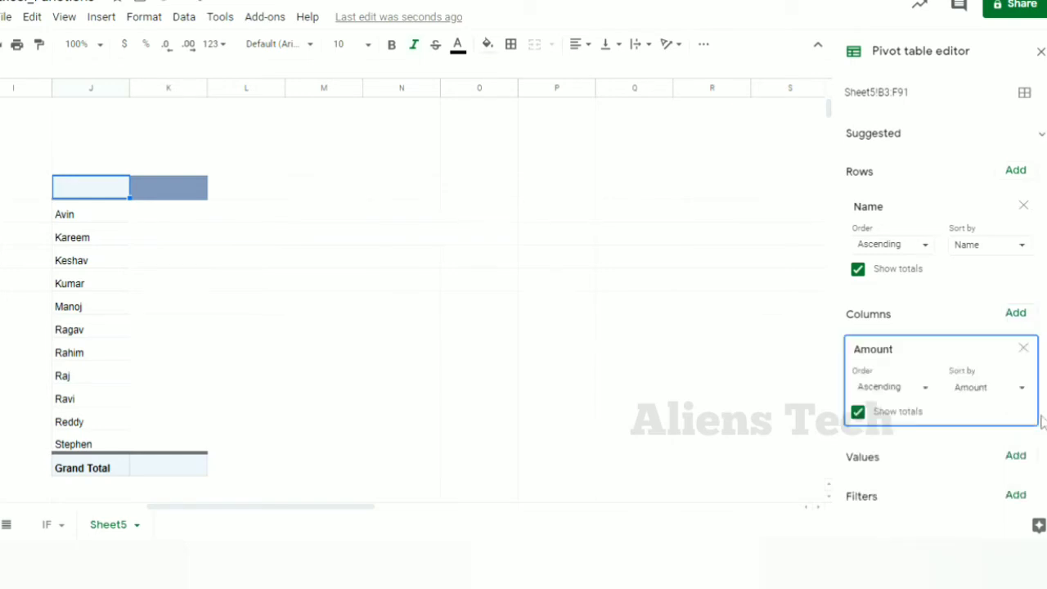
# Check the Amount column headers against the source table and set their sort order to Descending
pyautogui.moveTo(240, 504); pyautogui.dragTo(131, 504)
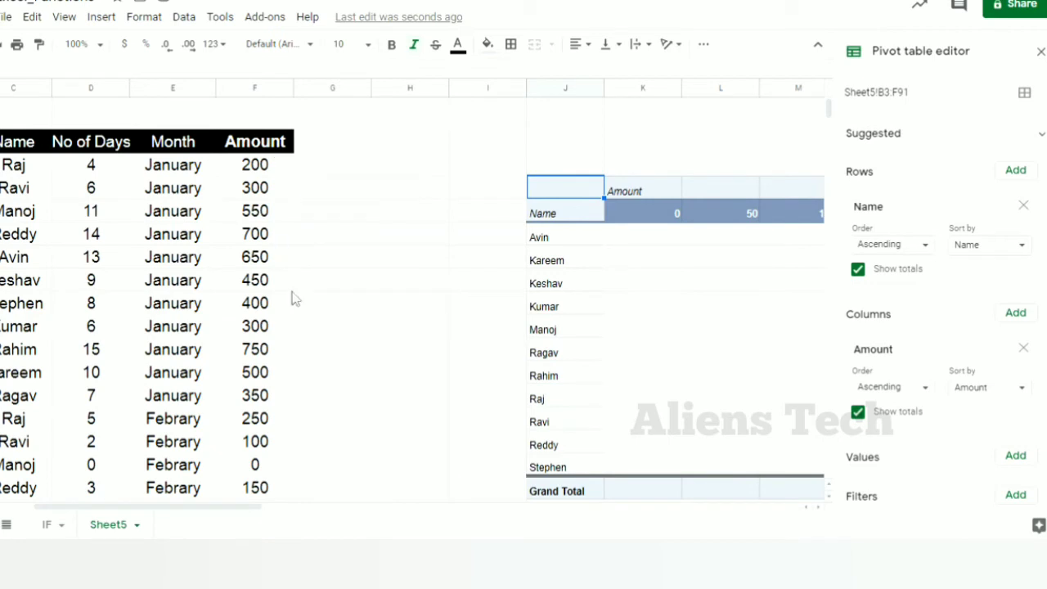
pyautogui.click(233, 505)
pyautogui.moveTo(233, 505); pyautogui.dragTo(636, 467)
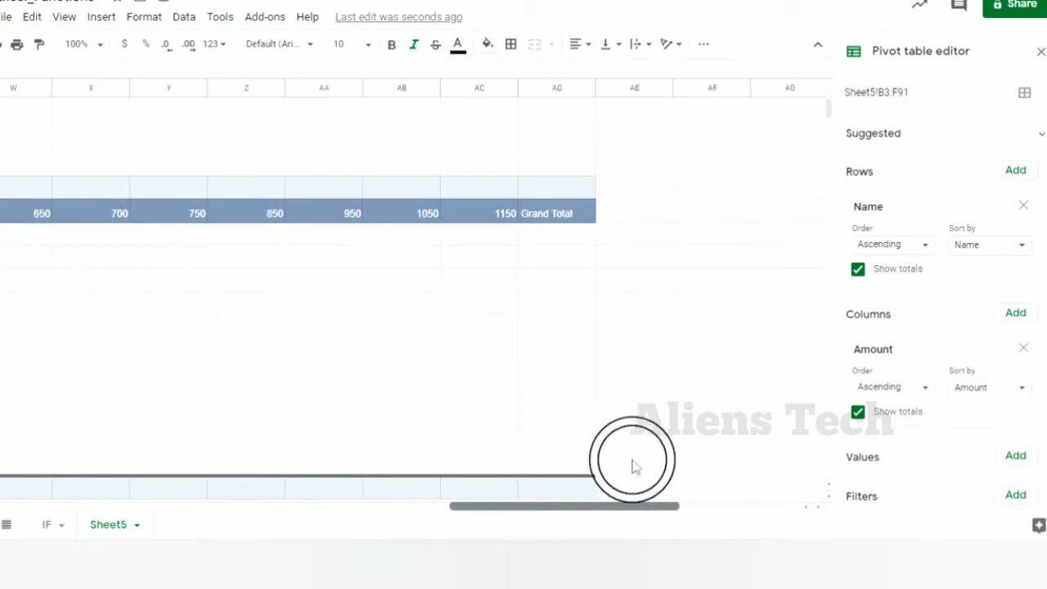
pyautogui.click(891, 389)
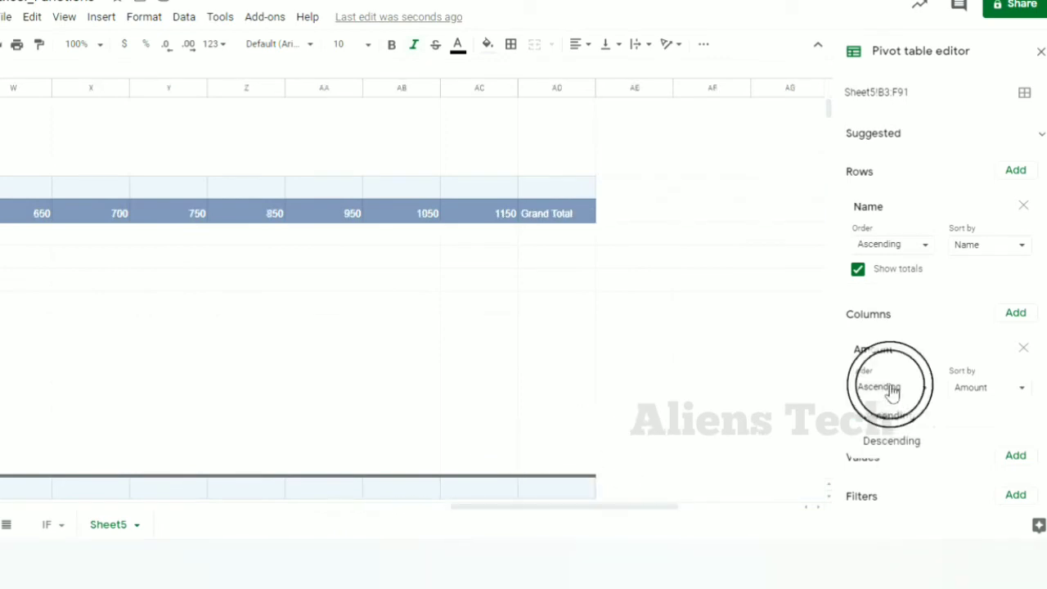
pyautogui.click(898, 442)
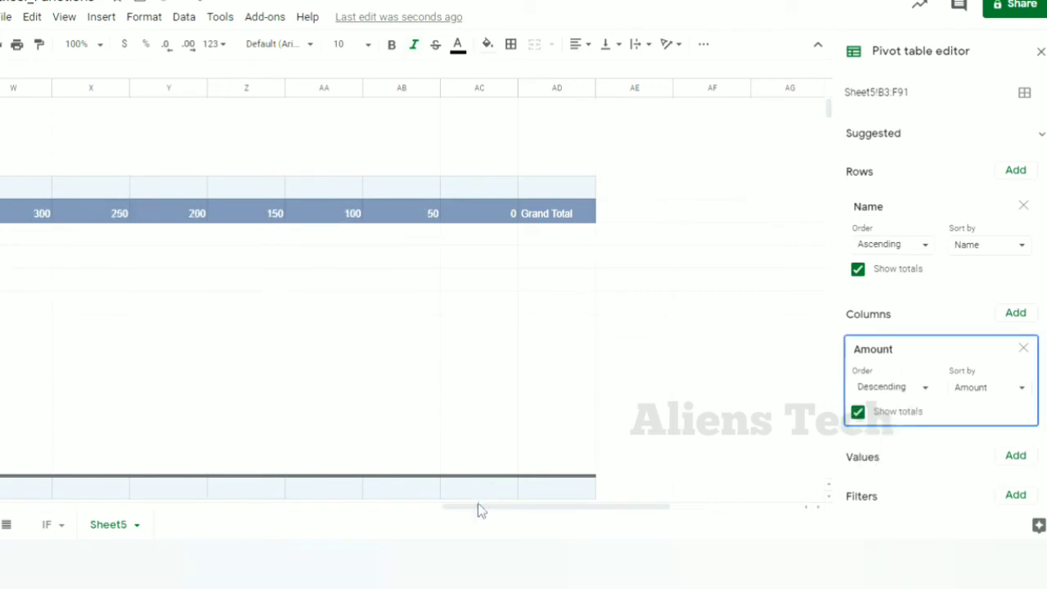
pyautogui.click(493, 507)
pyautogui.moveTo(494, 512); pyautogui.dragTo(178, 486)
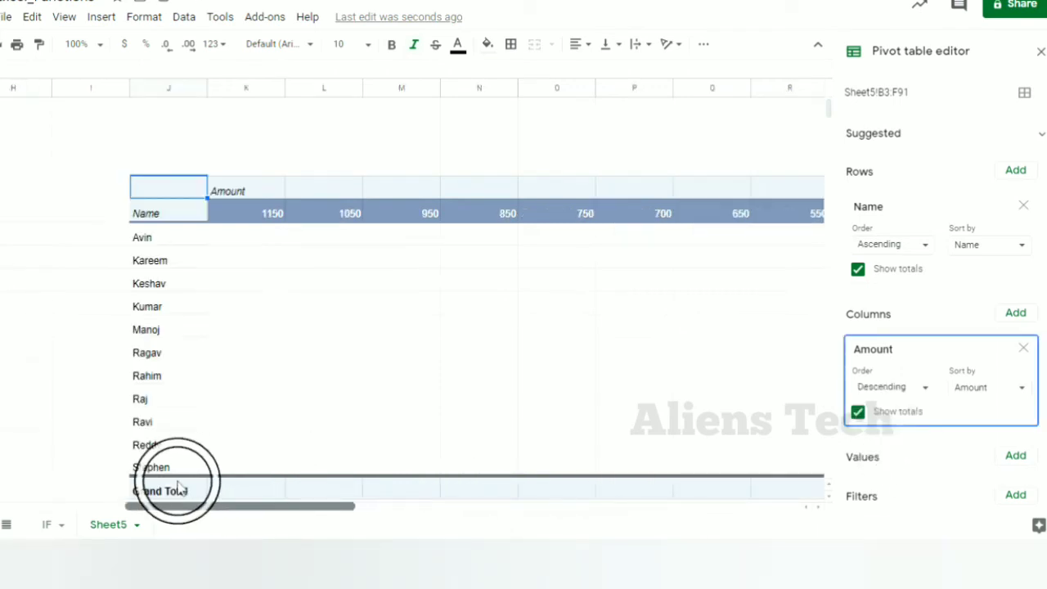
# Remove Amount from the pivot table's Columns and add it to the Values, summarized by SUM
pyautogui.click(1024, 349)
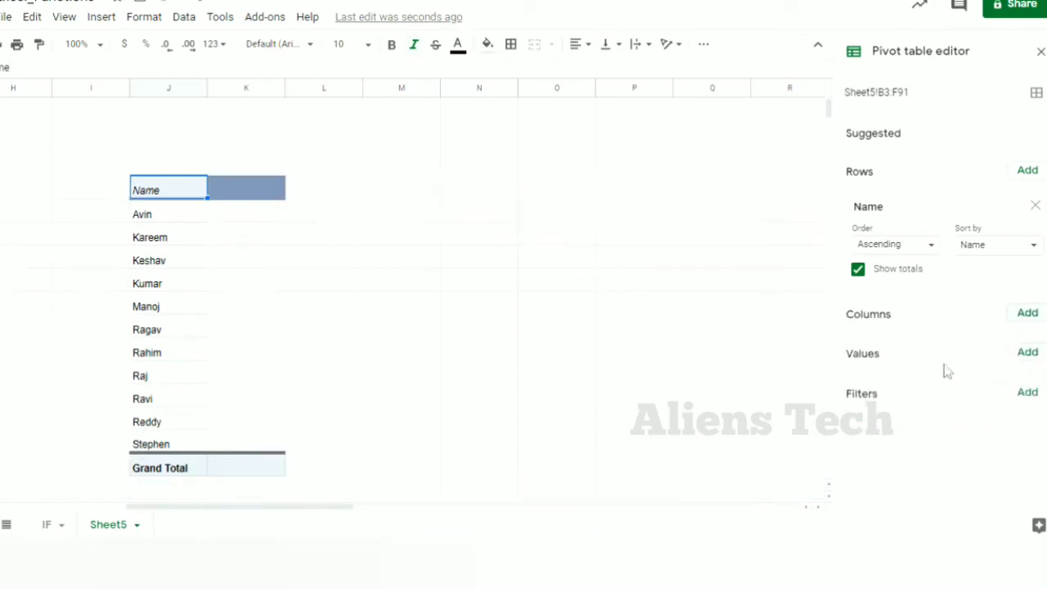
pyautogui.click(1028, 353)
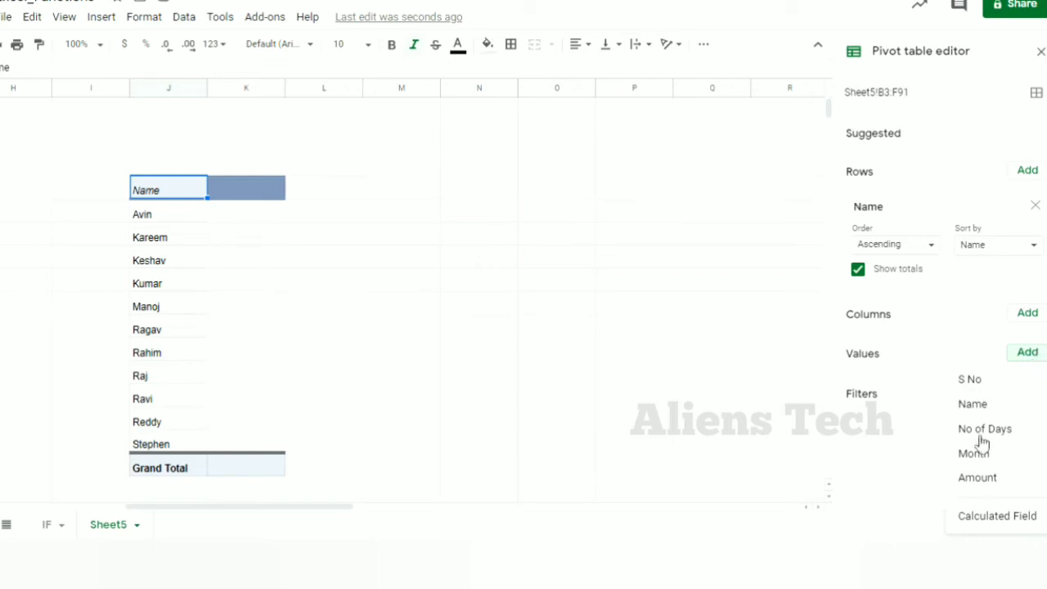
pyautogui.click(989, 487)
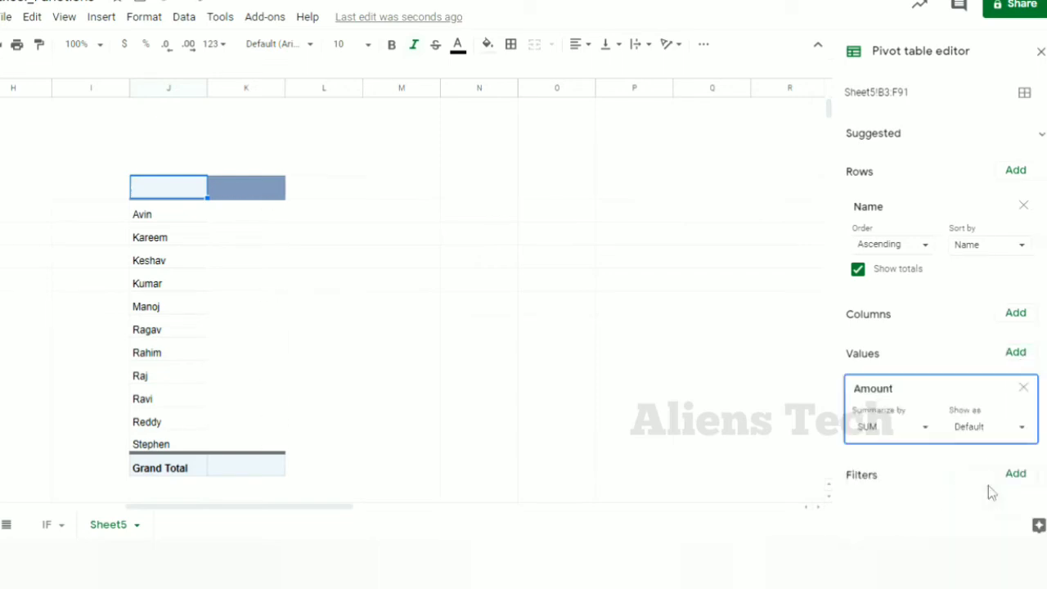
pyautogui.click(914, 432)
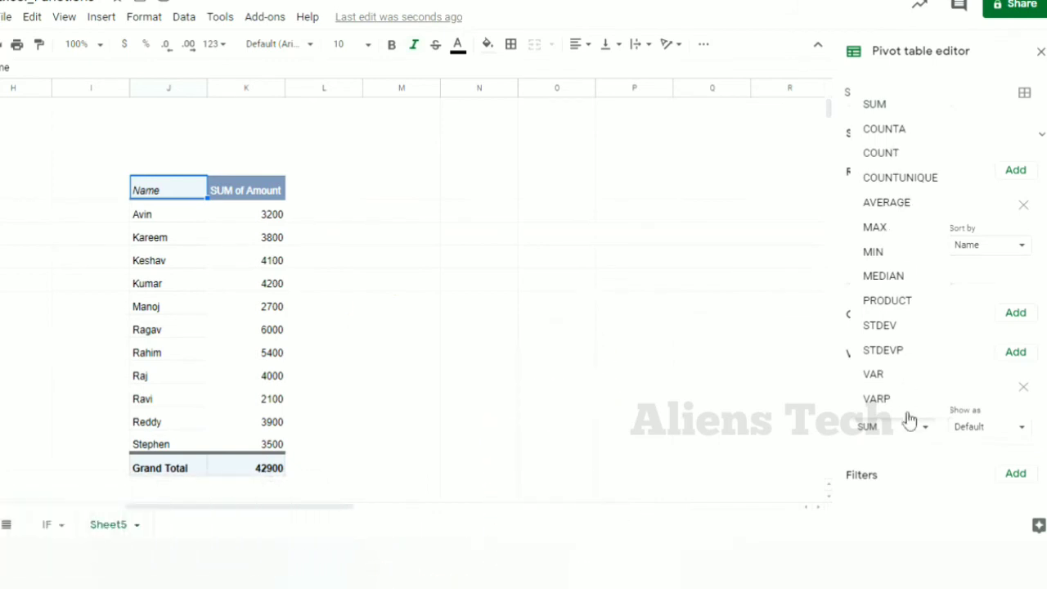
pyautogui.click(903, 442)
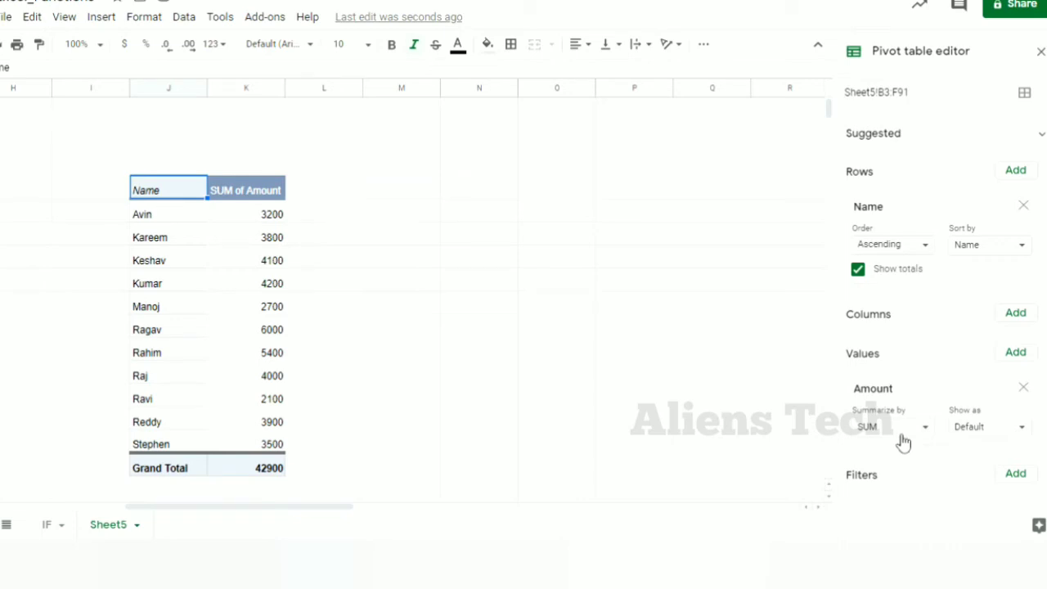
# Review the source table's first record across Name, No of Days, Month and Amount, beside the pivot table
pyautogui.moveTo(236, 508); pyautogui.dragTo(68, 509)
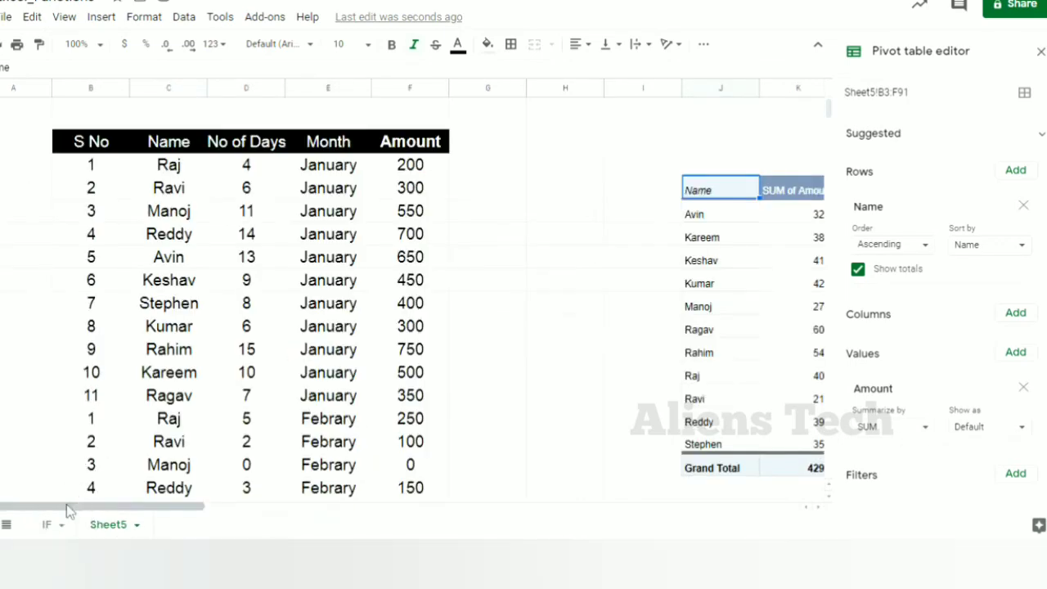
pyautogui.click(62, 142)
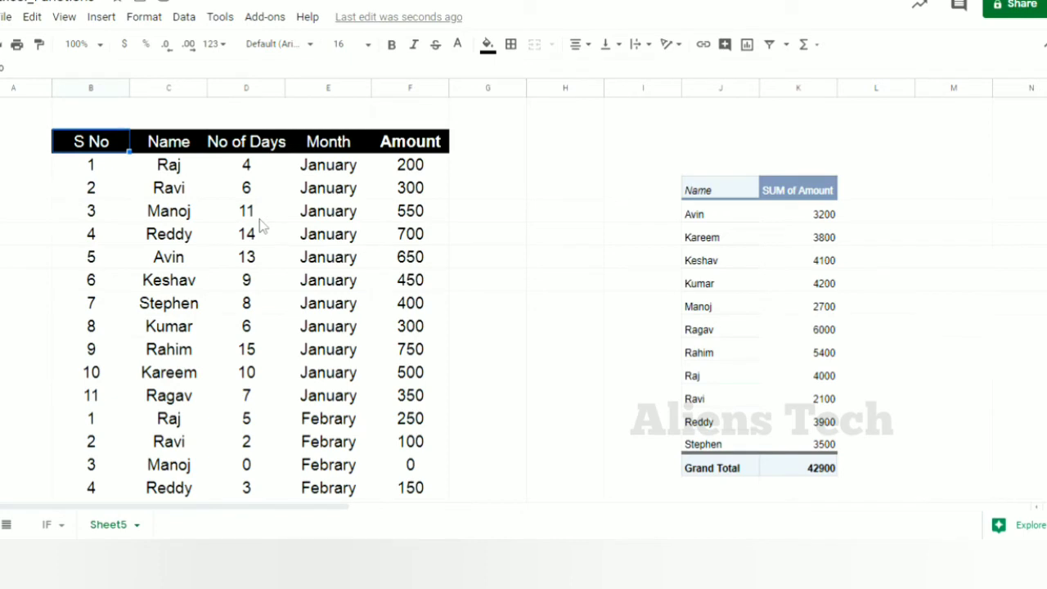
pyautogui.click(180, 172)
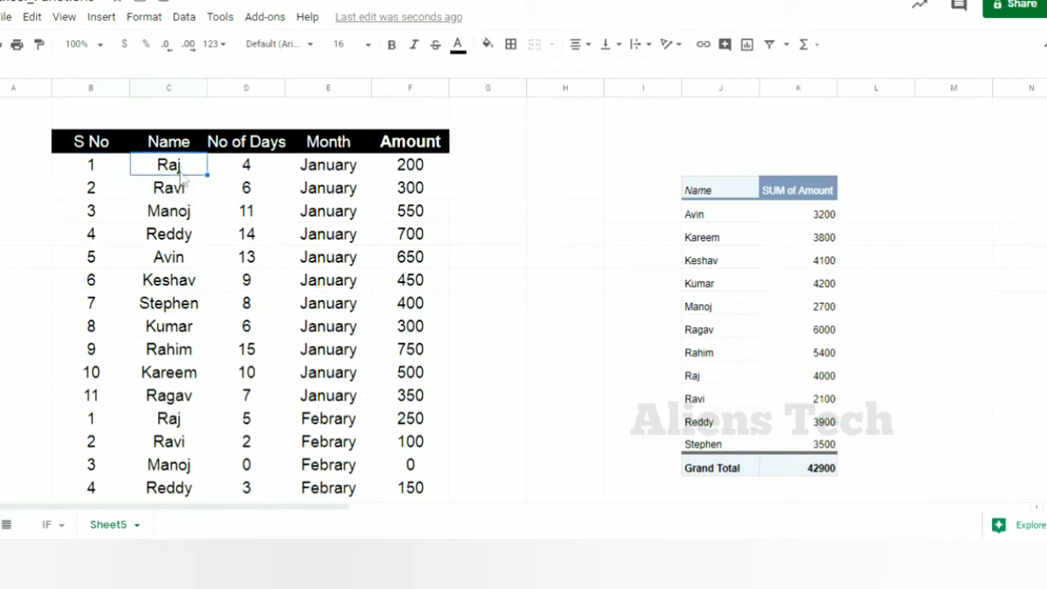
pyautogui.click(263, 175)
pyautogui.click(330, 168)
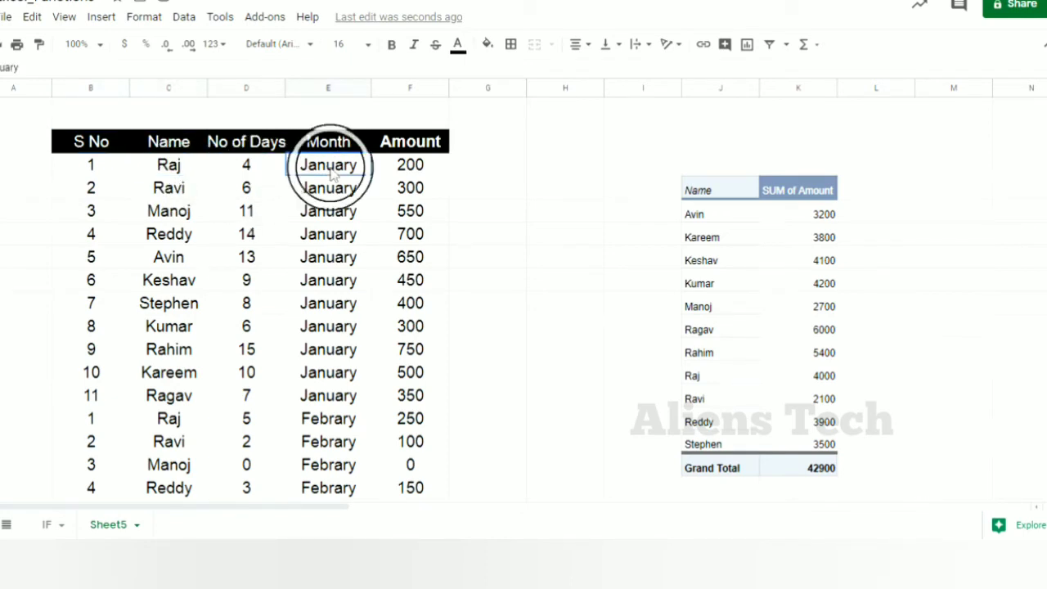
pyautogui.click(413, 178)
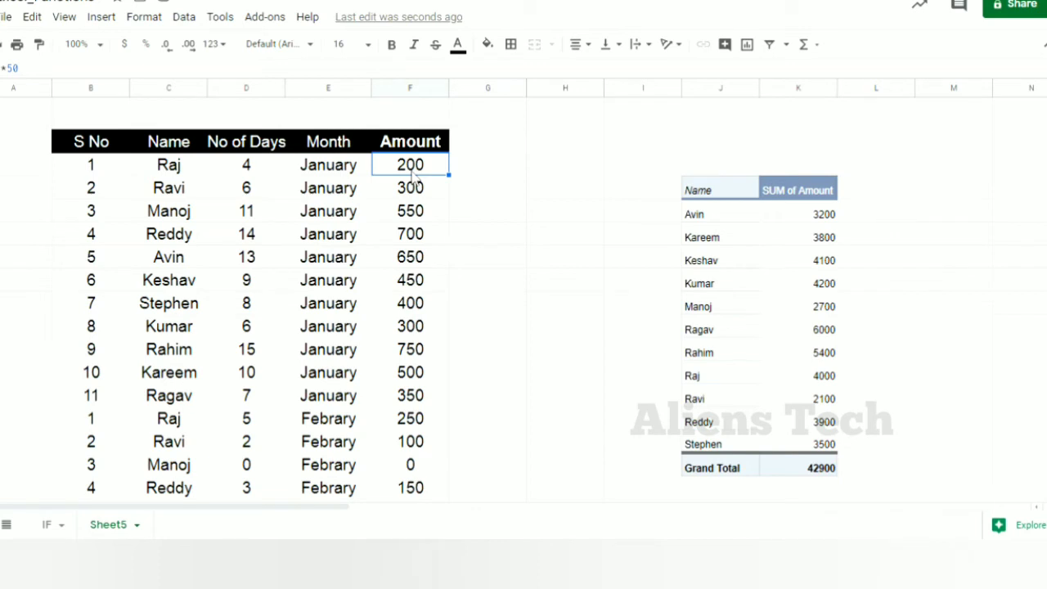
# Inspect the first name in the pivot table and its SUM of Amount cell, viewing the cell's available actions
pyautogui.click(709, 222)
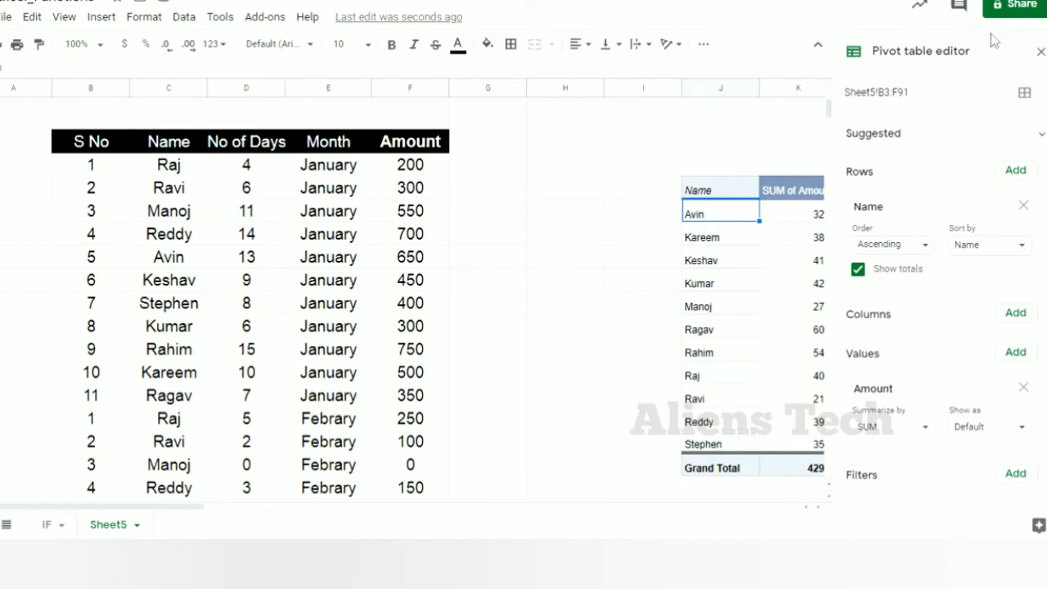
pyautogui.click(1041, 55)
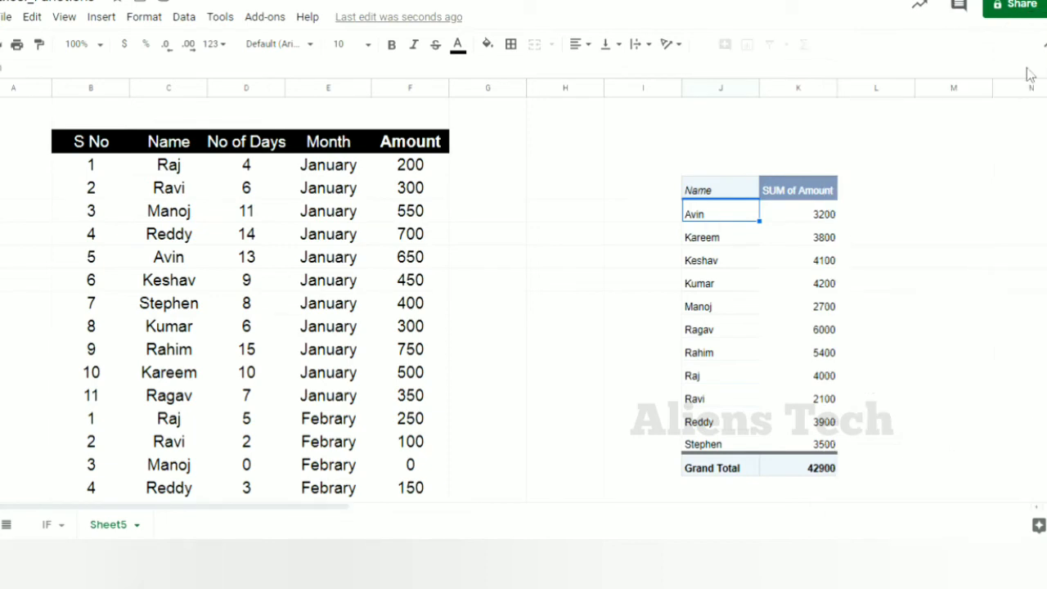
pyautogui.click(800, 215)
pyautogui.rightClick(799, 216)
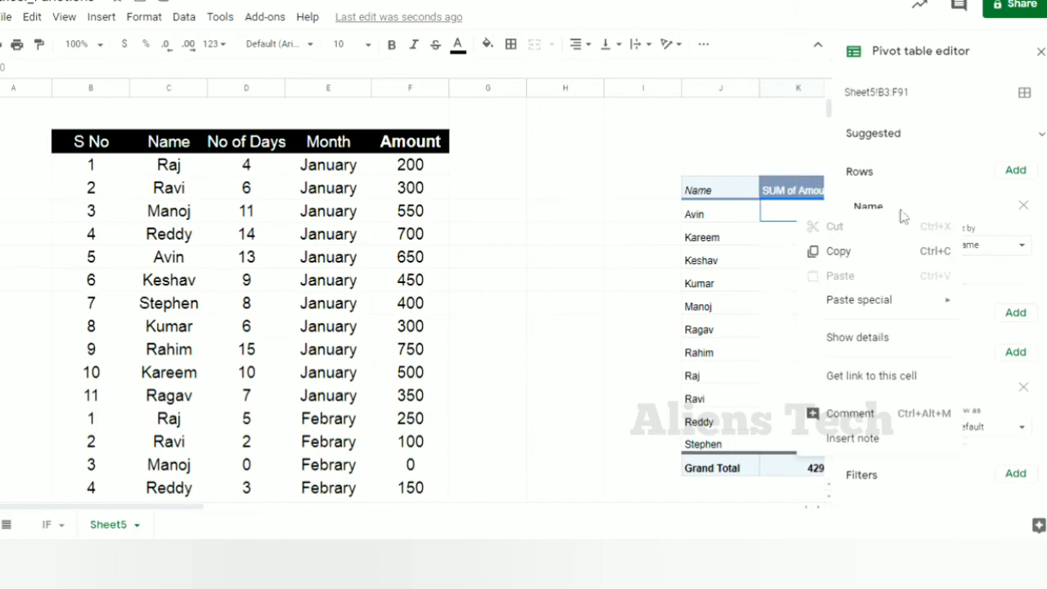
pyautogui.click(1026, 287)
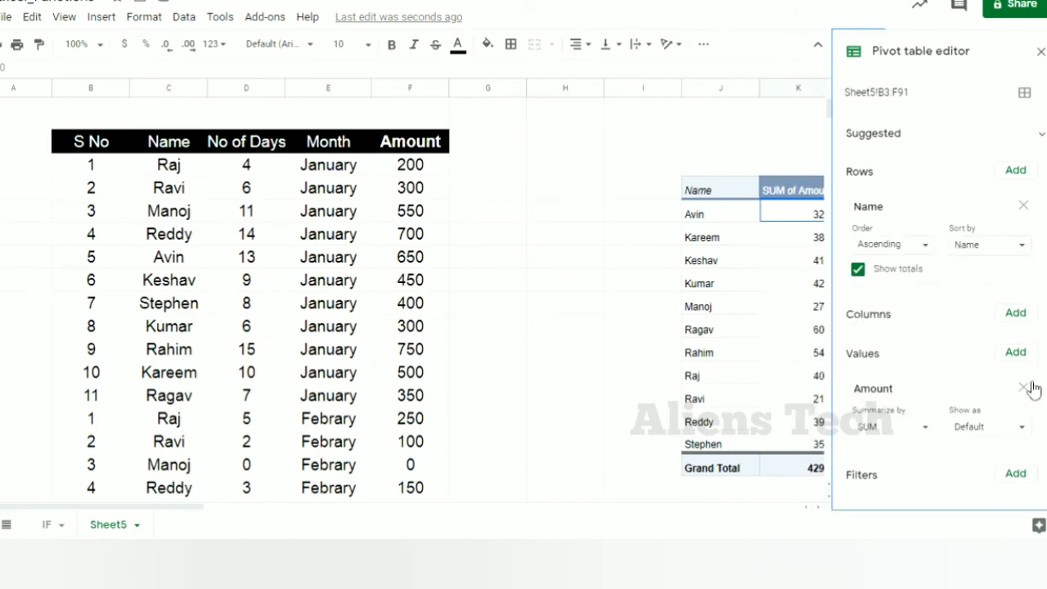
# Review the summary functions available for the pivot table's Amount value, leaving SUM selected, and close the pivot table editor
pyautogui.click(889, 430)
pyautogui.click(891, 434)
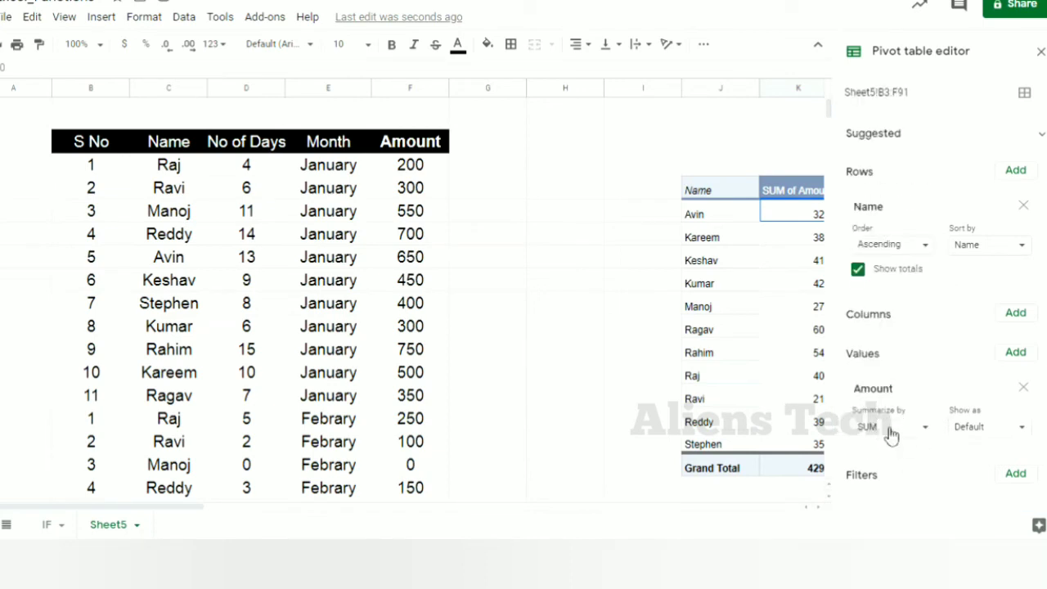
pyautogui.click(891, 433)
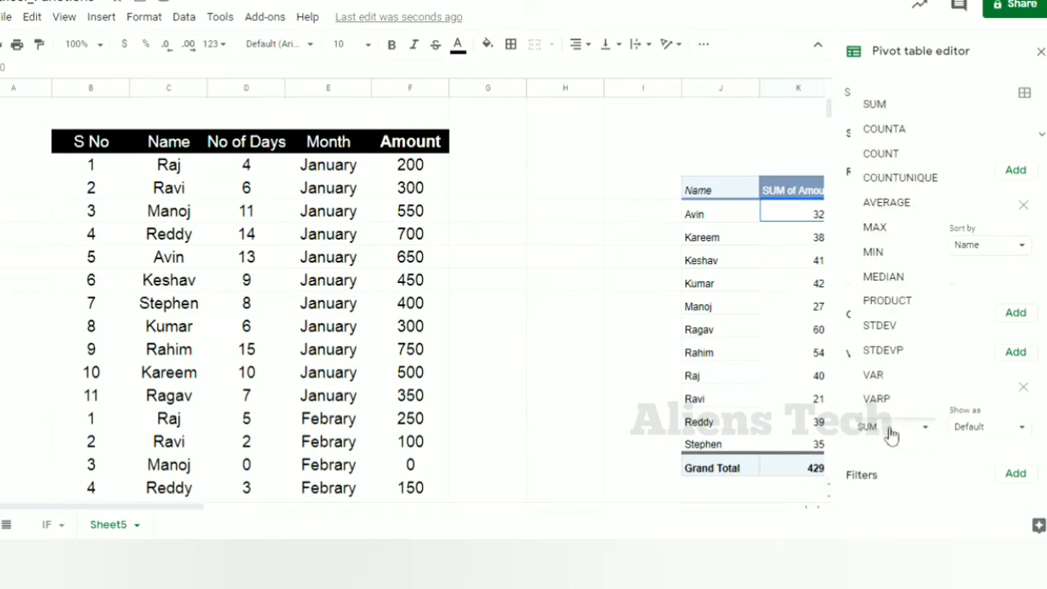
pyautogui.click(891, 433)
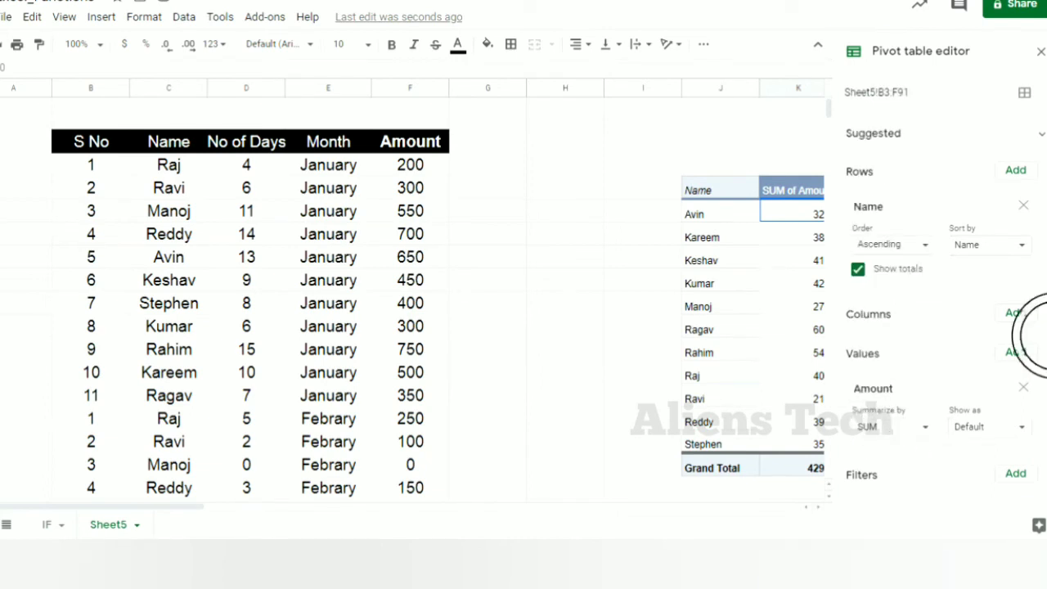
pyautogui.scroll(-1, 1027, 343)
pyautogui.click(1040, 54)
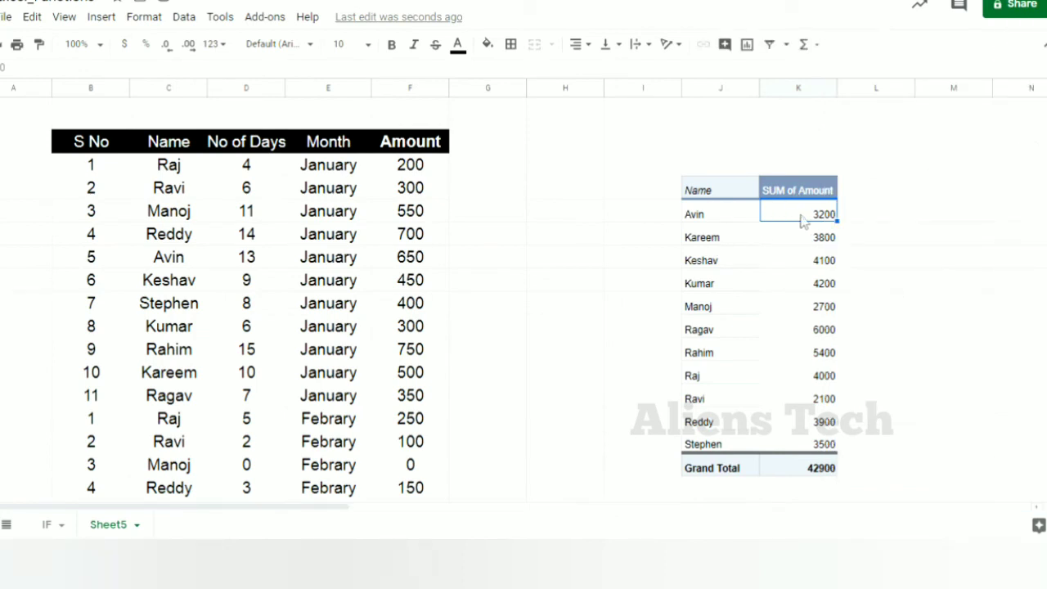
# Find the name from the pivot table's first row in the source table and select its January, February and March entries together
pyautogui.click(701, 218)
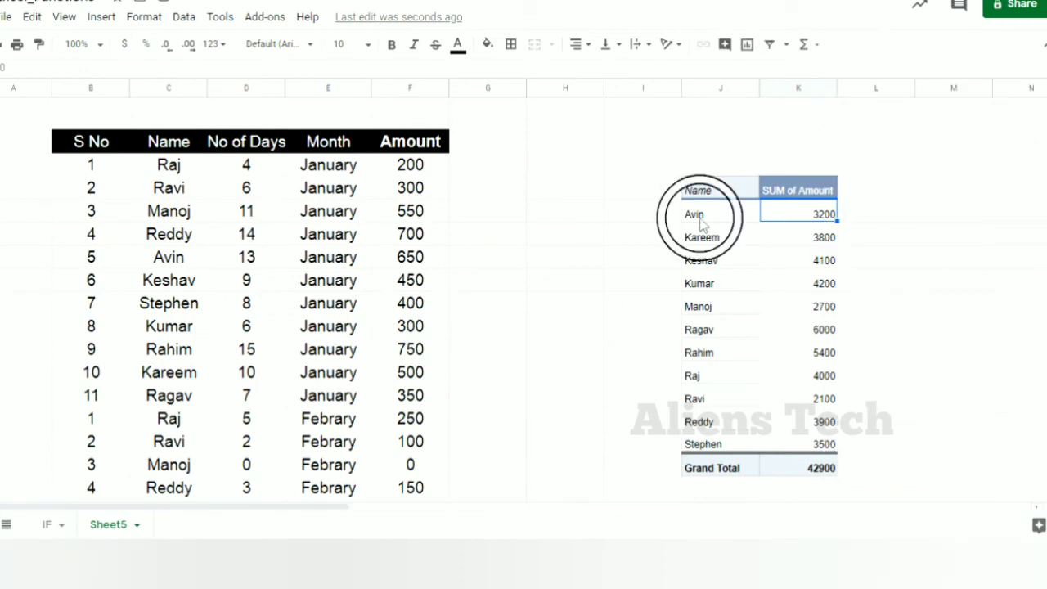
pyautogui.click(612, 231)
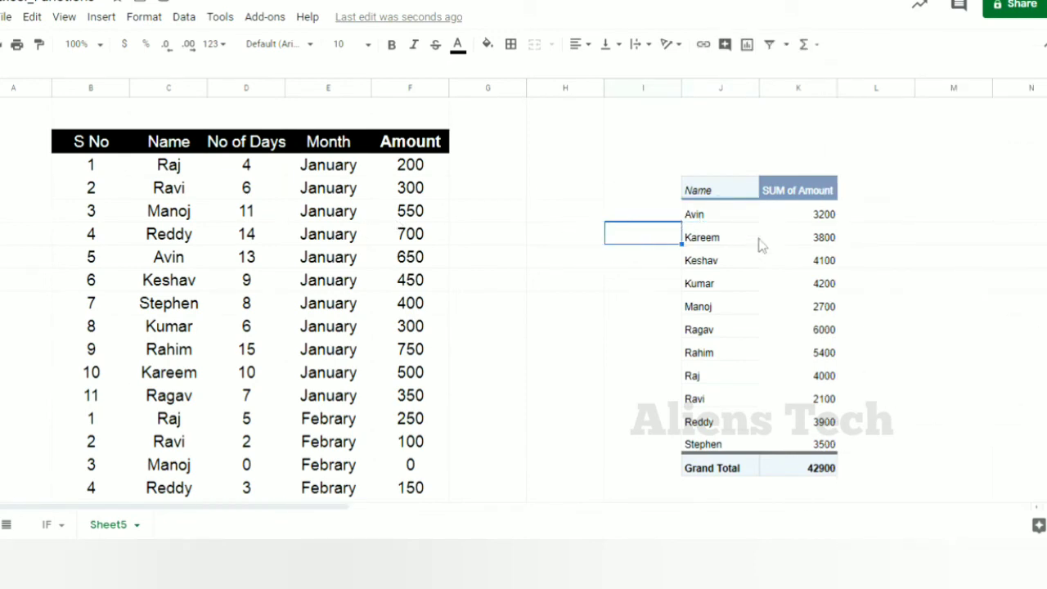
pyautogui.click(160, 260)
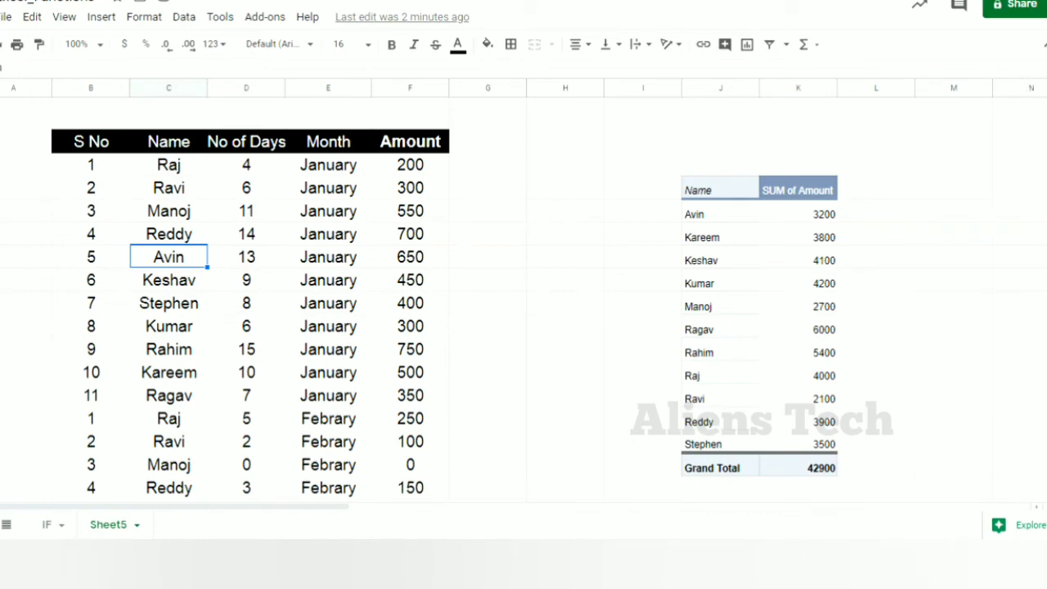
pyautogui.scroll(-8, 1042, 481)
pyautogui.scroll(2, 1042, 481)
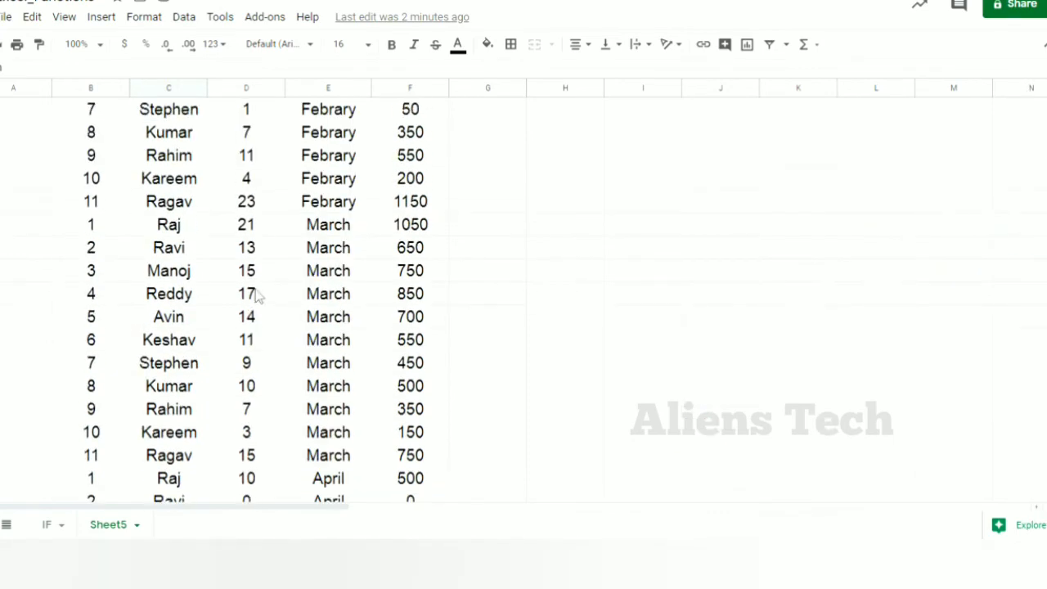
pyautogui.click(181, 323)
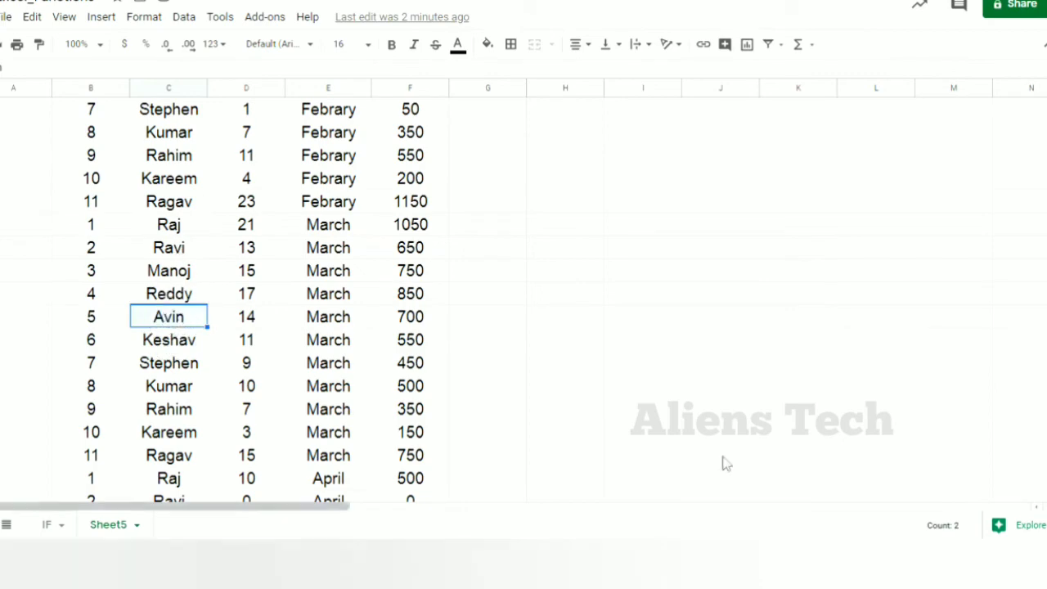
pyautogui.scroll(4, 1029, 481)
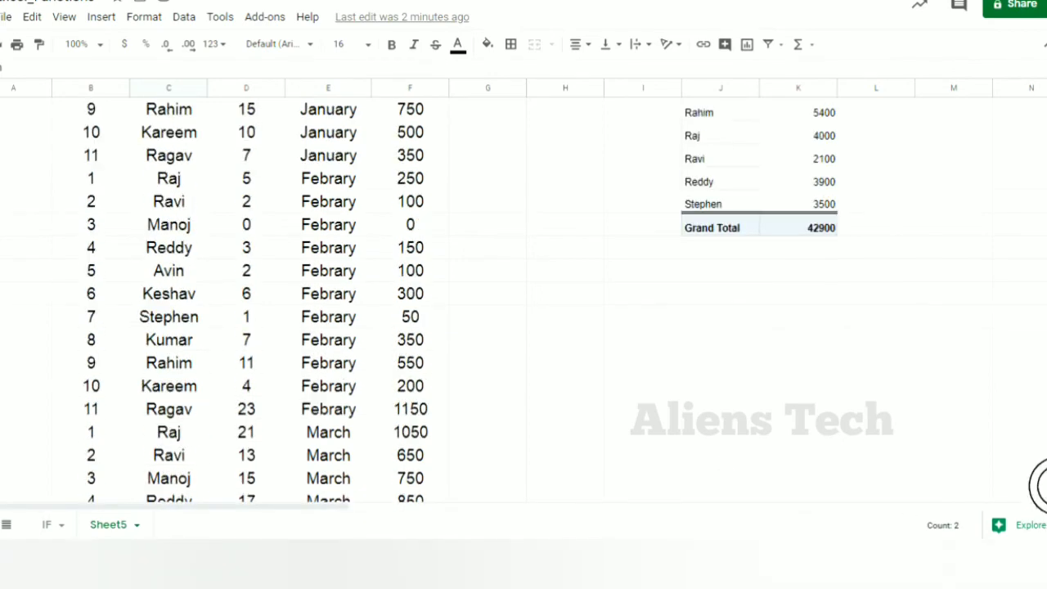
pyautogui.click(183, 326)
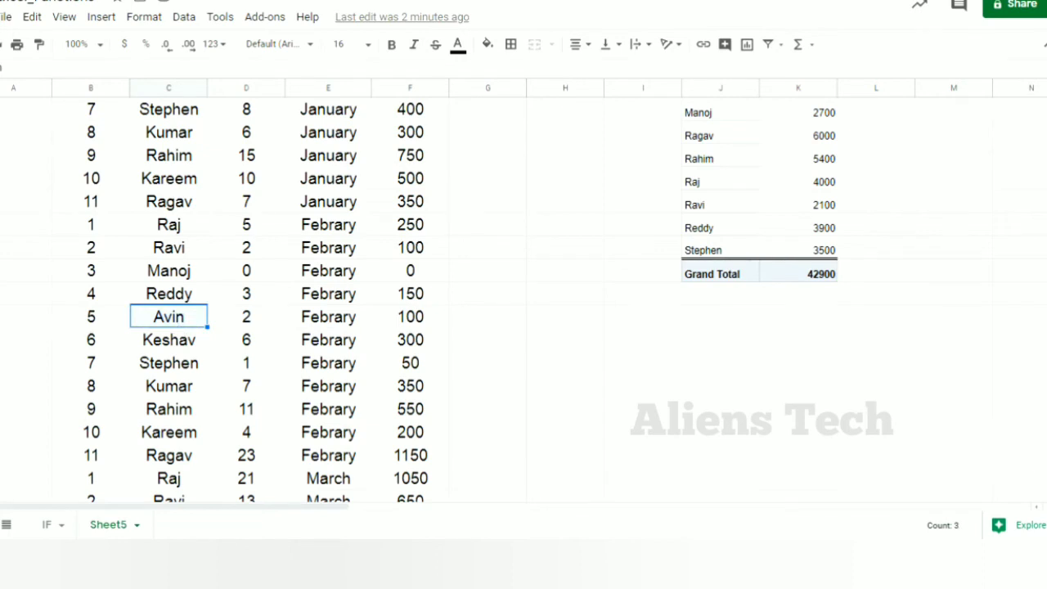
pyautogui.scroll(2, 1028, 483)
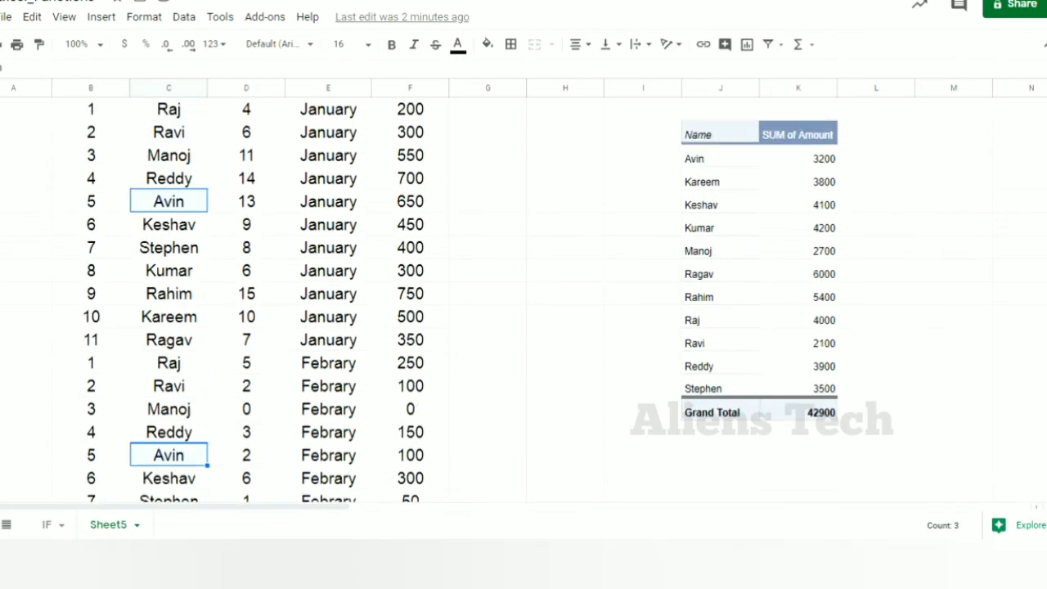
# Add the same name's April and May entries in the source table to the multiple selection
pyautogui.scroll(-4, 1032, 491)
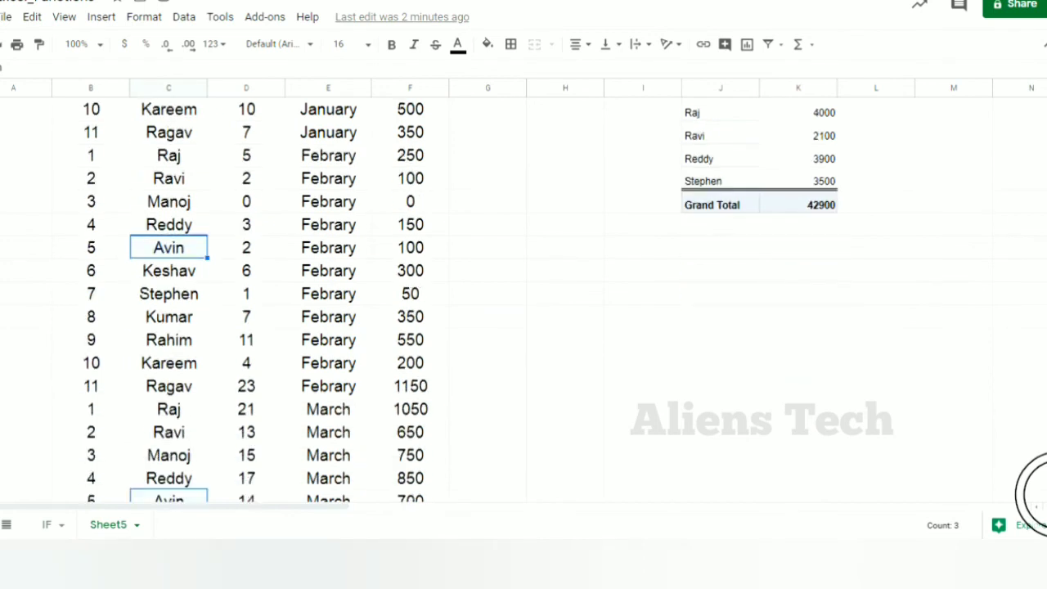
pyautogui.scroll(-4, 1033, 493)
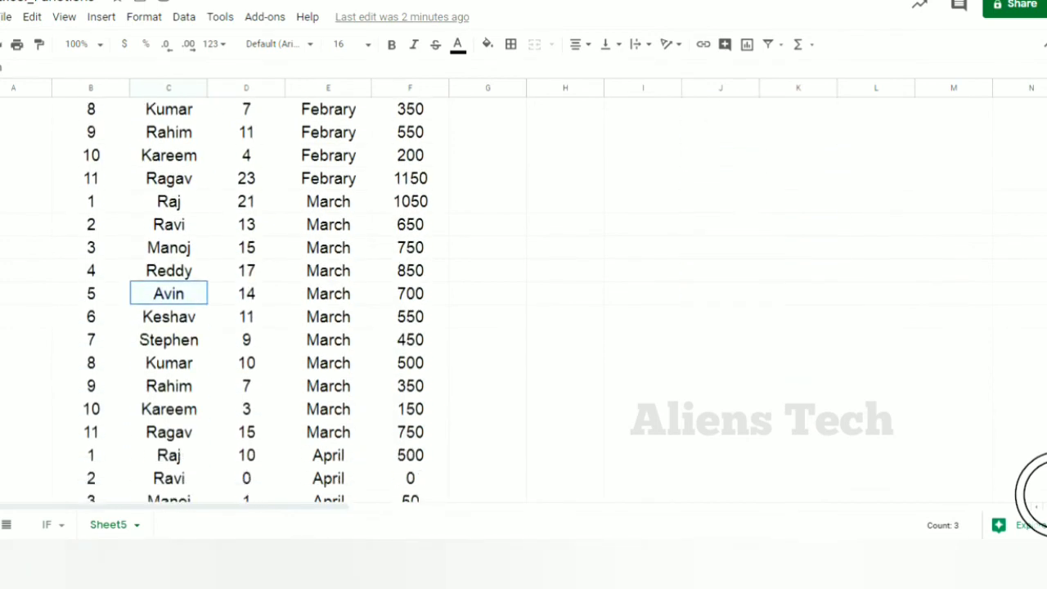
pyautogui.scroll(-3, 1032, 491)
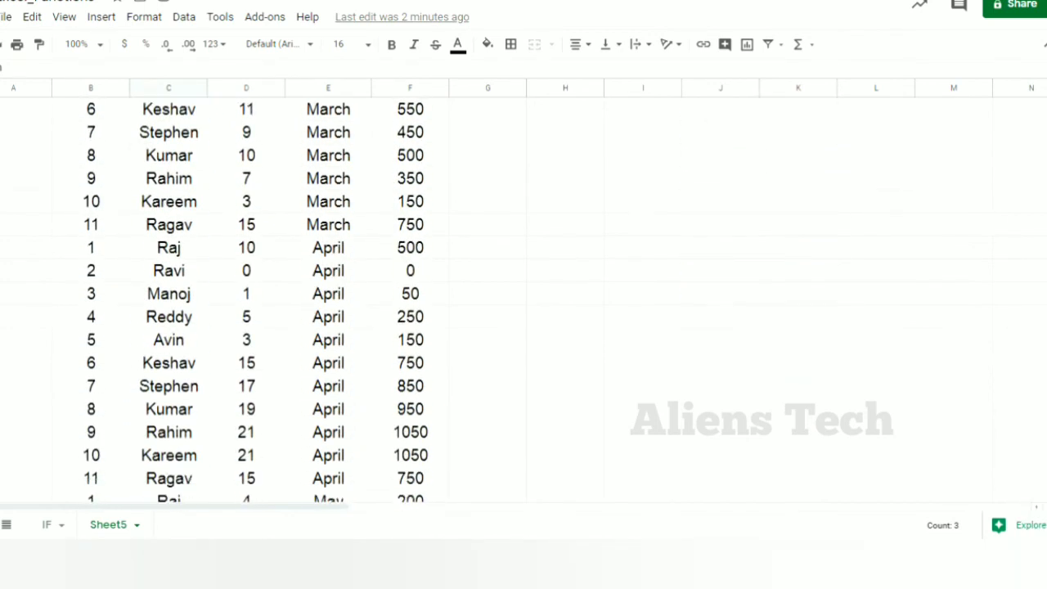
pyautogui.click(171, 338)
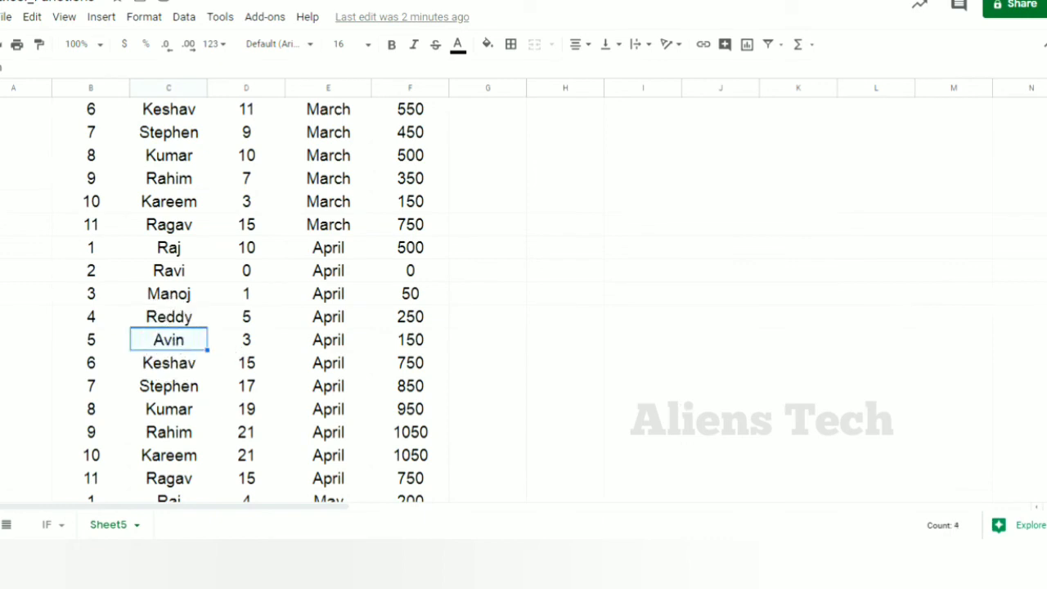
pyautogui.scroll(-4, 1038, 494)
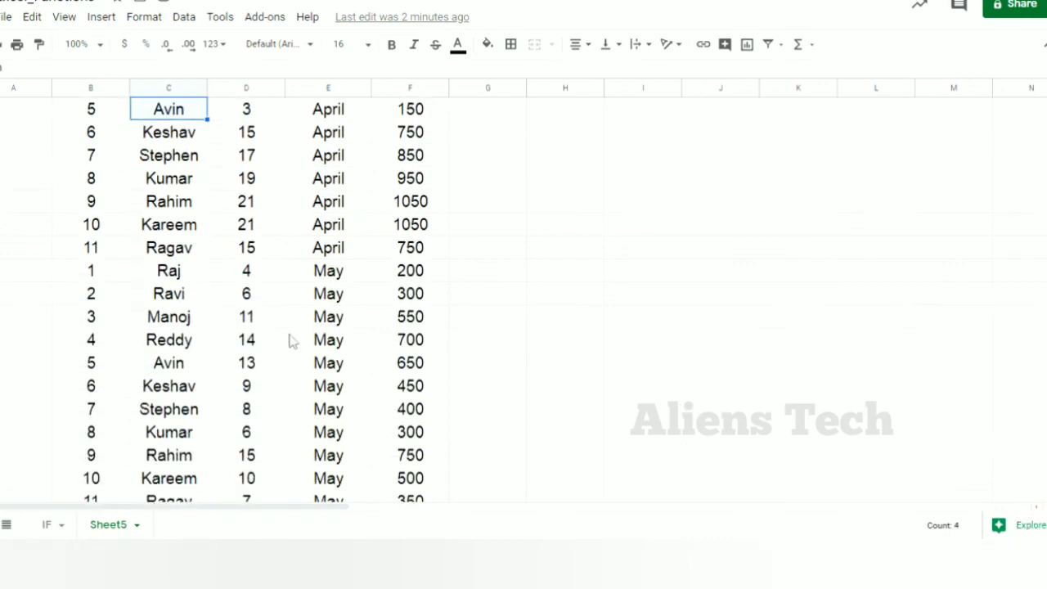
pyautogui.keyDown('ctrl'); pyautogui.click(169, 362); pyautogui.keyUp('ctrl')
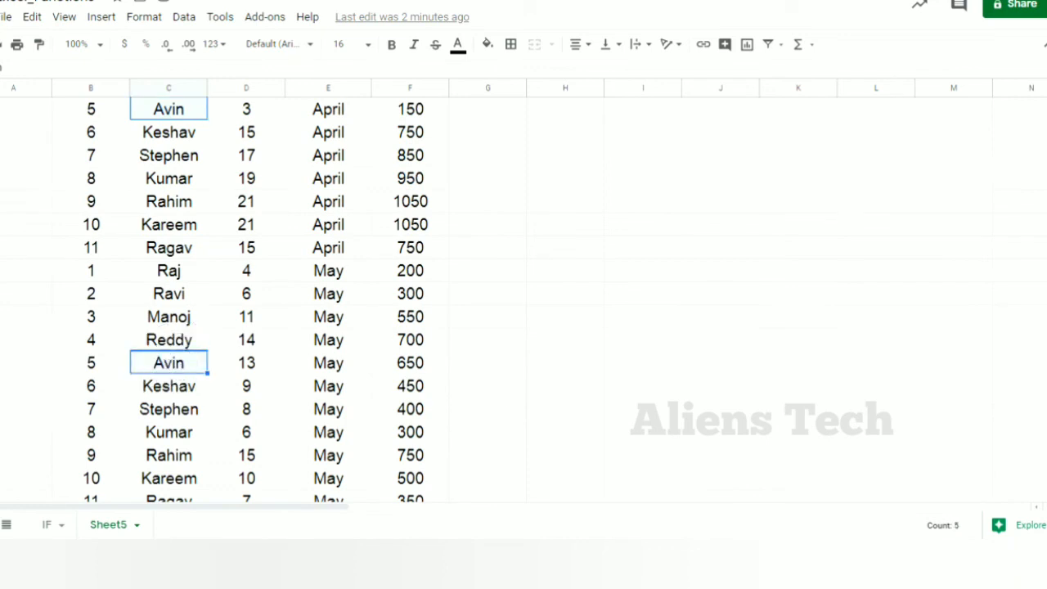
# Extend the multiple selection with the same name's June, July and August entries in the source table
pyautogui.scroll(-3, 1037, 498)
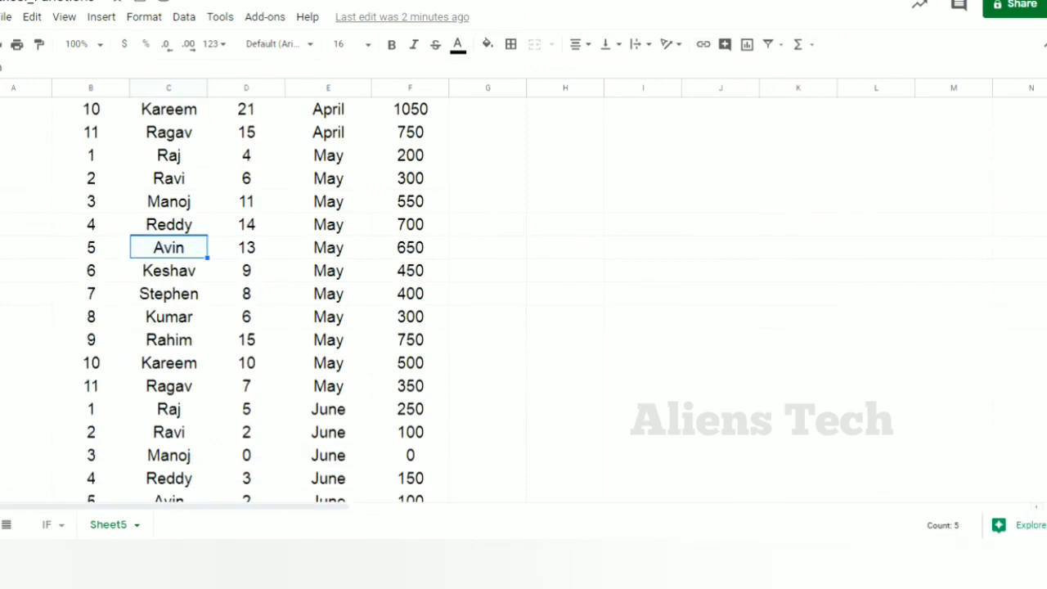
pyautogui.scroll(-4, 1036, 496)
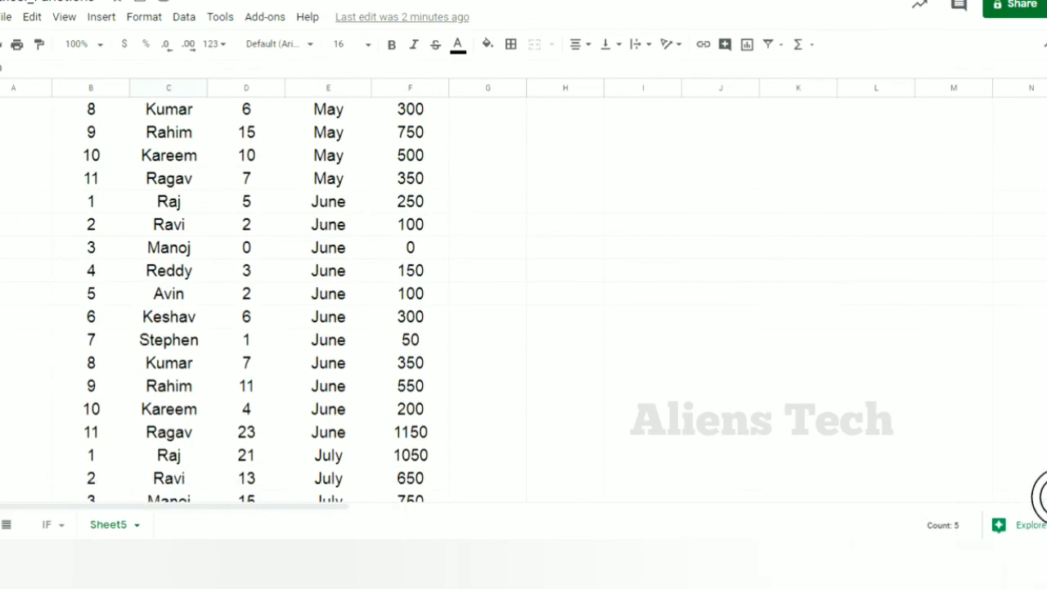
pyautogui.keyDown('ctrl'); pyautogui.click(181, 297); pyautogui.keyUp('ctrl')
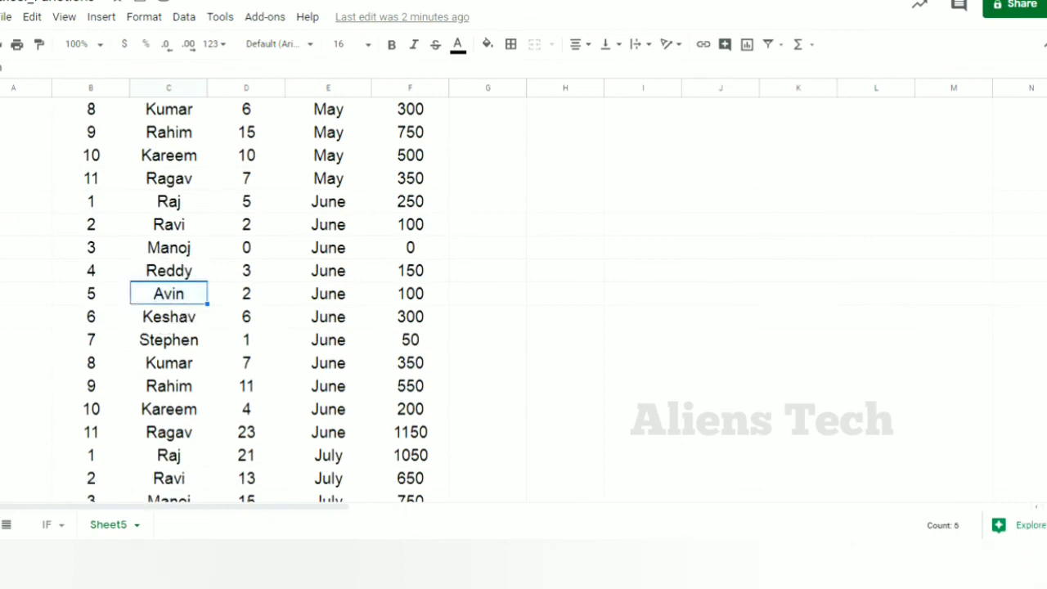
pyautogui.scroll(-3, 1023, 496)
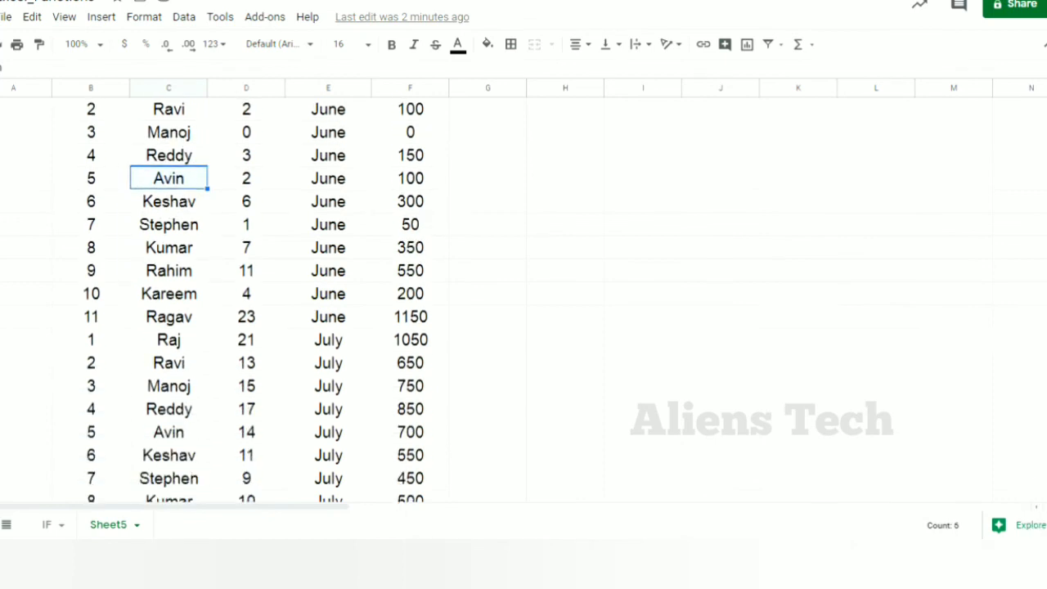
pyautogui.keyDown('ctrl'); pyautogui.click(168, 433); pyautogui.keyUp('ctrl')
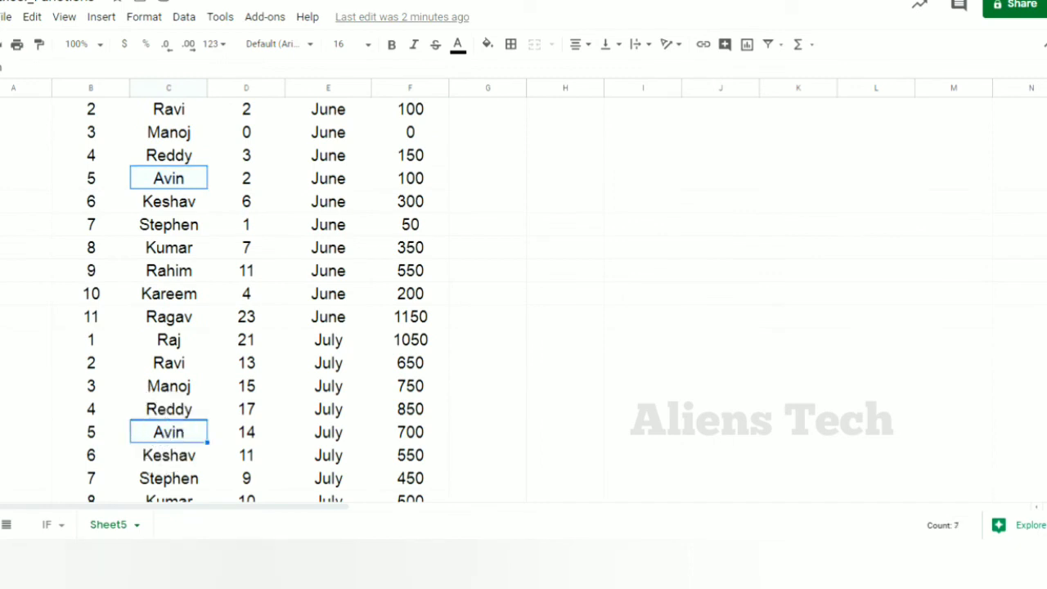
pyautogui.scroll(-6, 1031, 496)
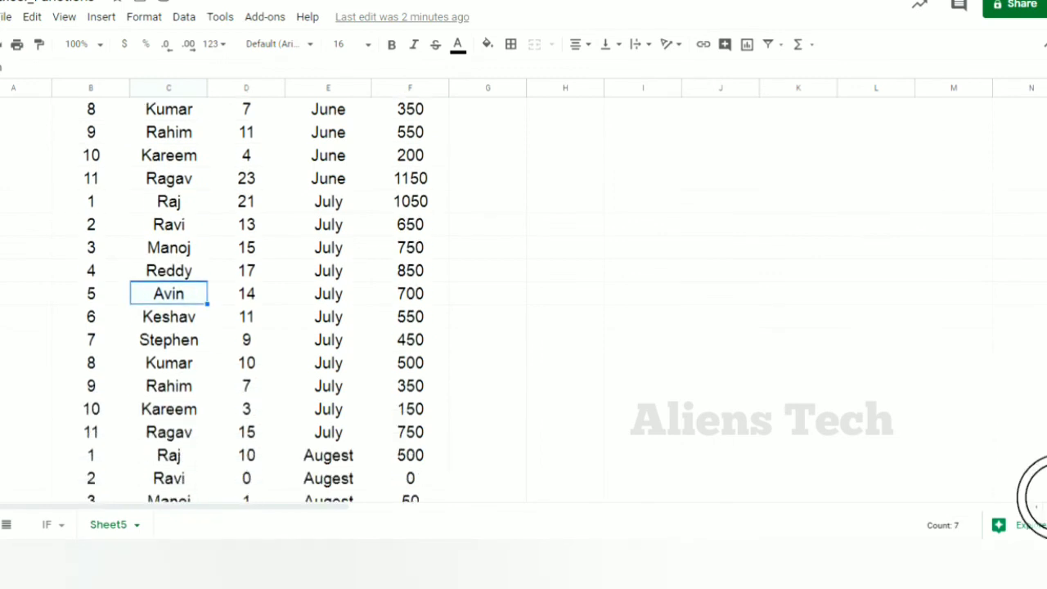
pyautogui.scroll(-3, 1031, 496)
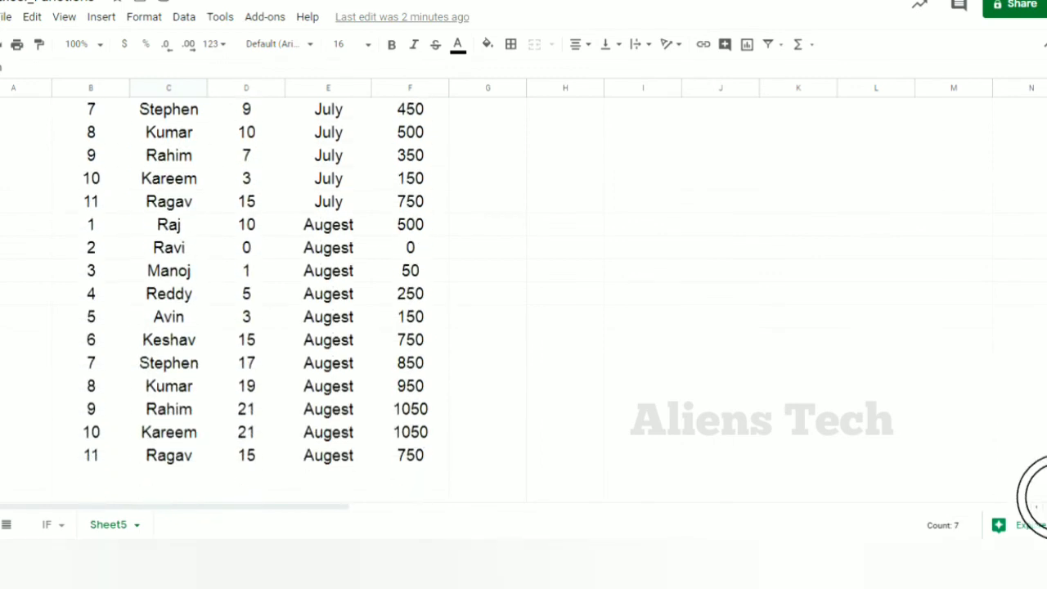
pyautogui.keyDown('ctrl'); pyautogui.click(188, 299); pyautogui.keyUp('ctrl')
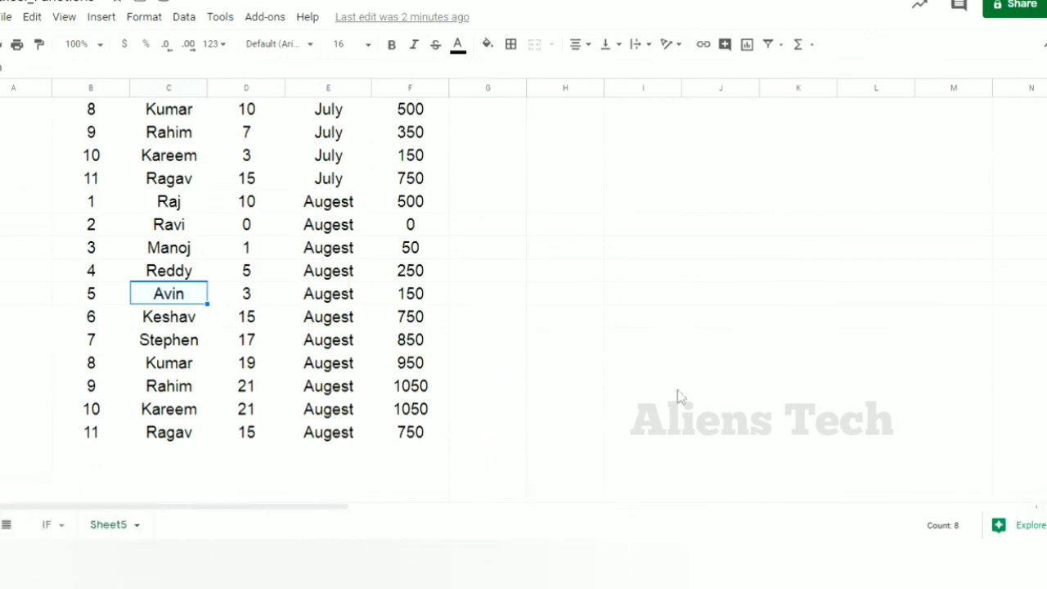
# Trace the same name's August, July and June amounts in the Amount column, and clear the selection with an empty cell in column K
pyautogui.click(410, 293)
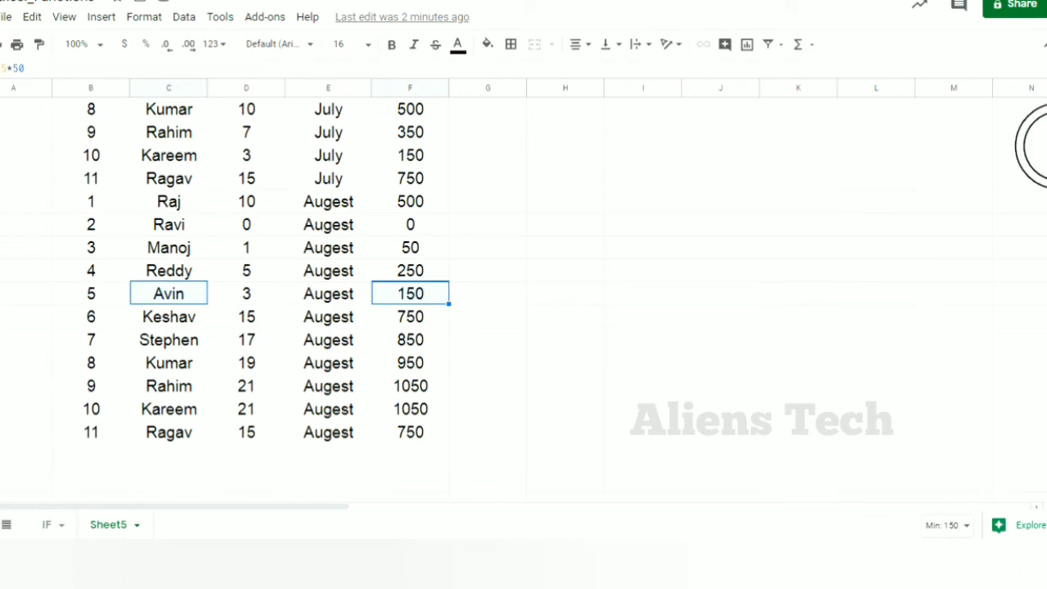
pyautogui.scroll(3, 1035, 148)
pyautogui.click(396, 229)
pyautogui.scroll(5, 413, 360)
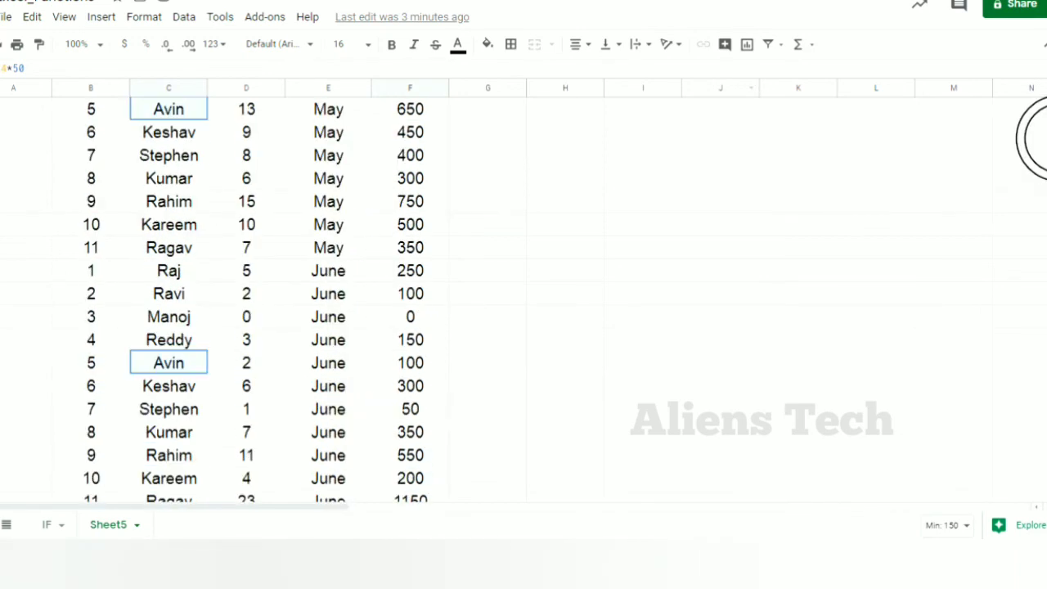
pyautogui.click(413, 370)
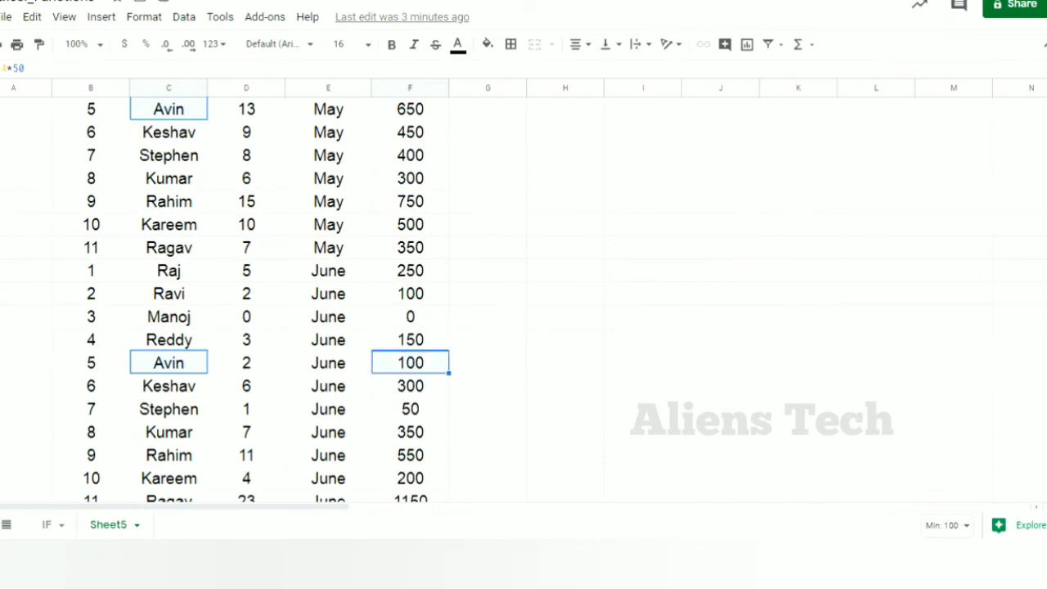
pyautogui.click(1036, 129)
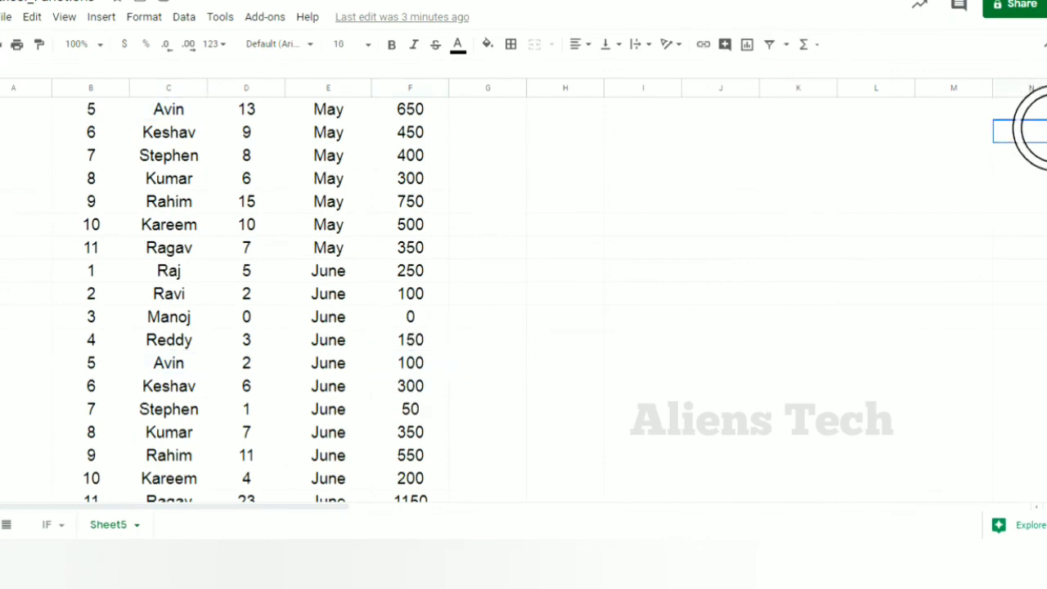
pyautogui.click(764, 365)
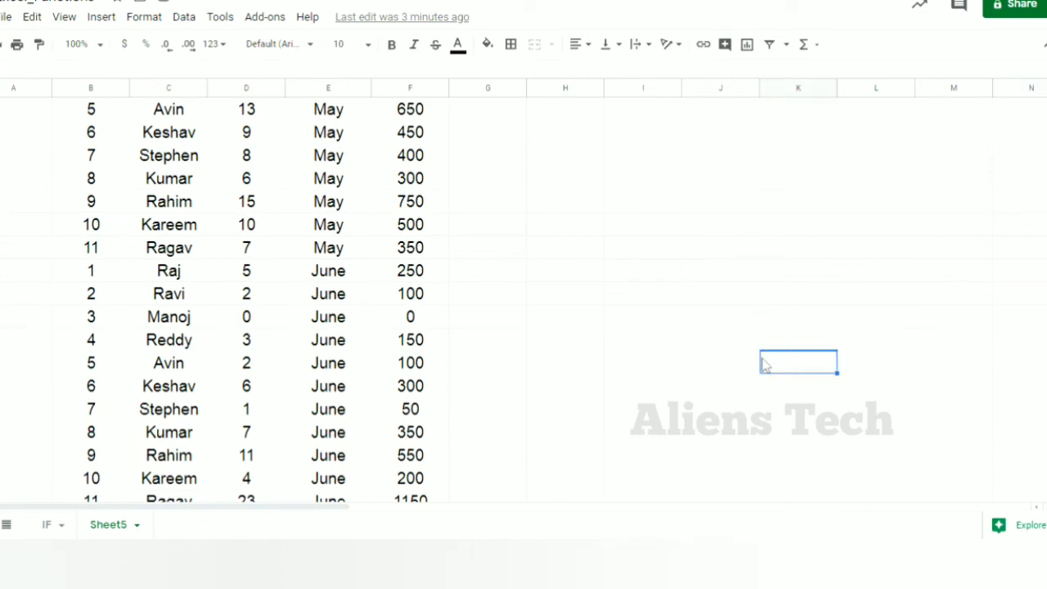
# Return to the beginning of the sheet and create a filter on the source table from its Name header
pyautogui.hotkey('ctrl', 'Up')
pyautogui.hotkey('ctrl', 'Left')
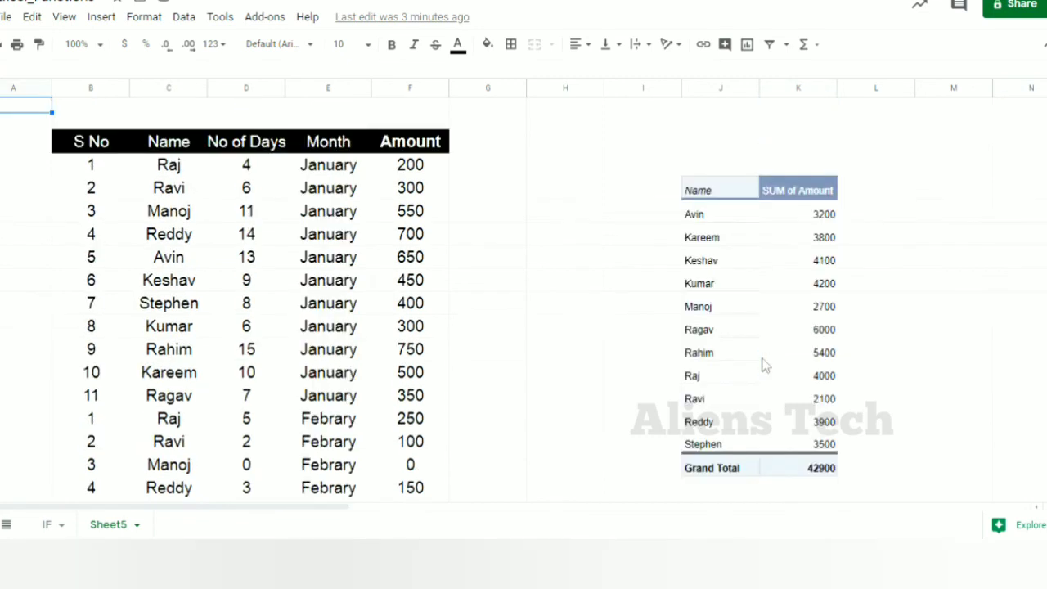
pyautogui.click(169, 141)
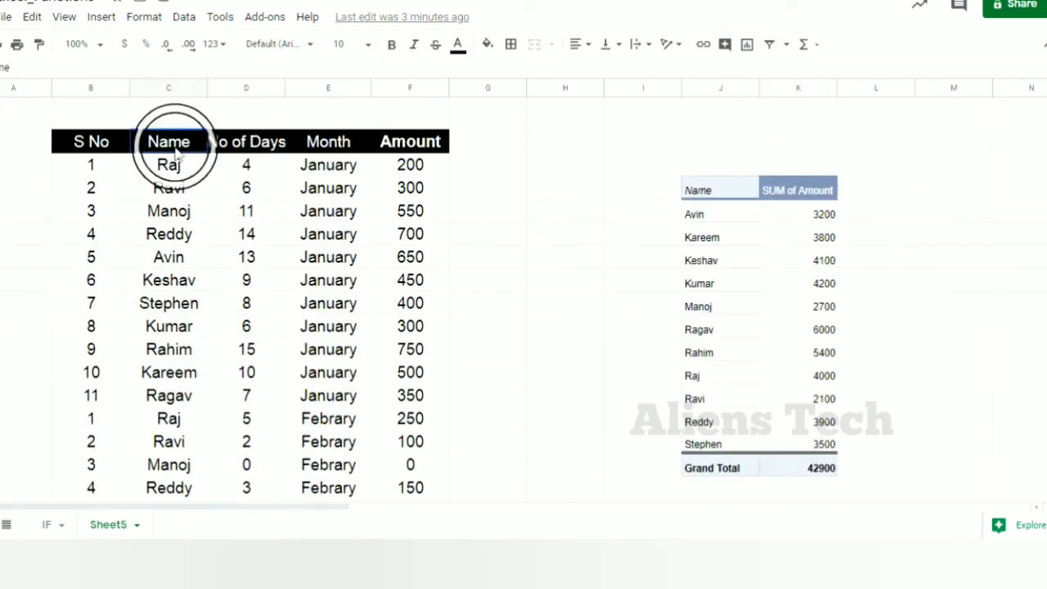
pyautogui.click(184, 18)
pyautogui.click(287, 133)
# Filter the Name column by values so only the name from the pivot table's first row is shown
pyautogui.click(199, 142)
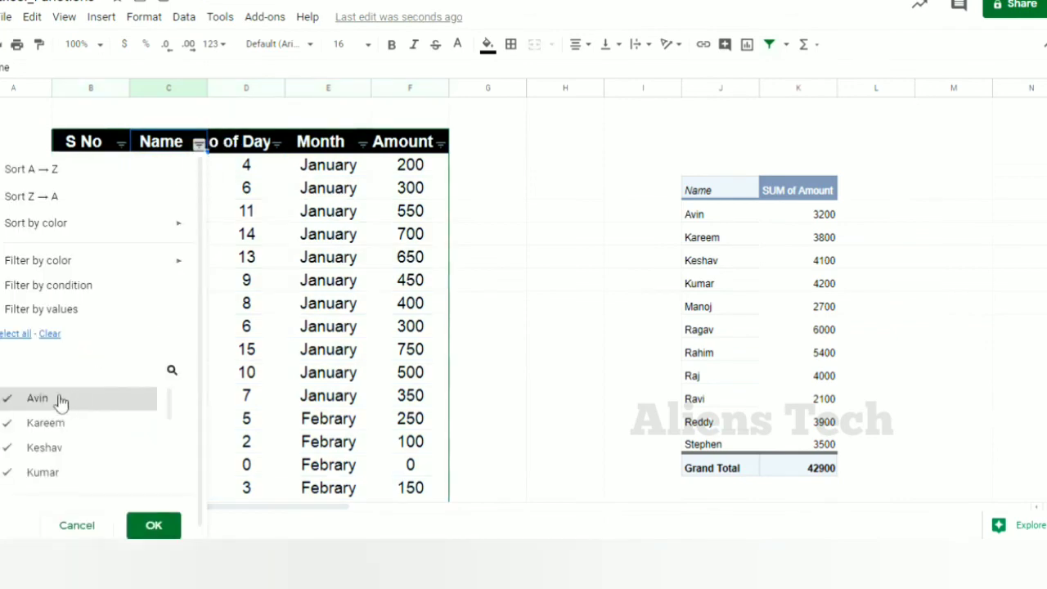
pyautogui.click(49, 334)
pyautogui.click(41, 398)
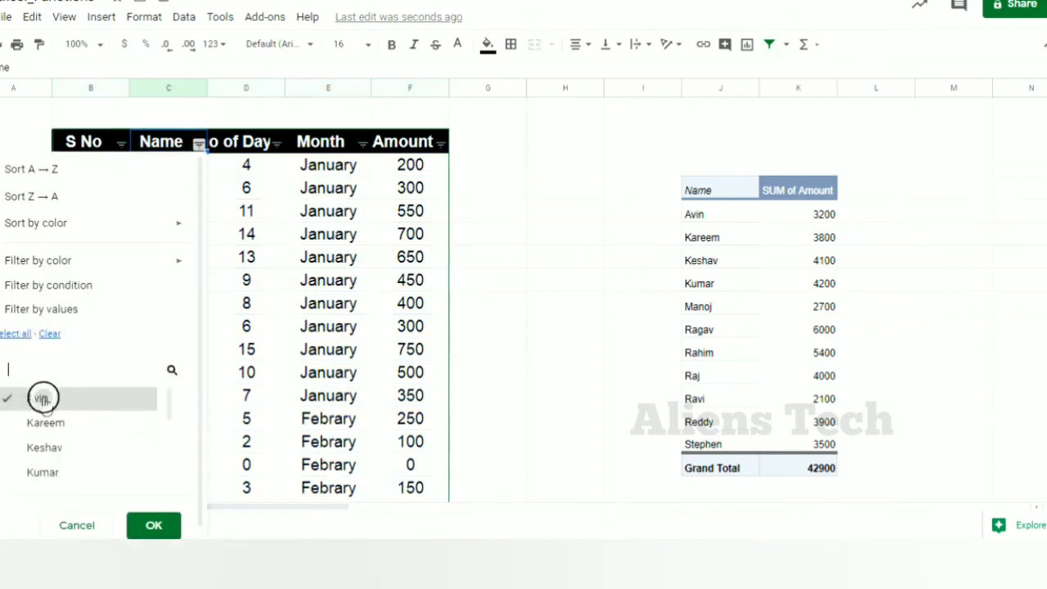
pyautogui.click(154, 526)
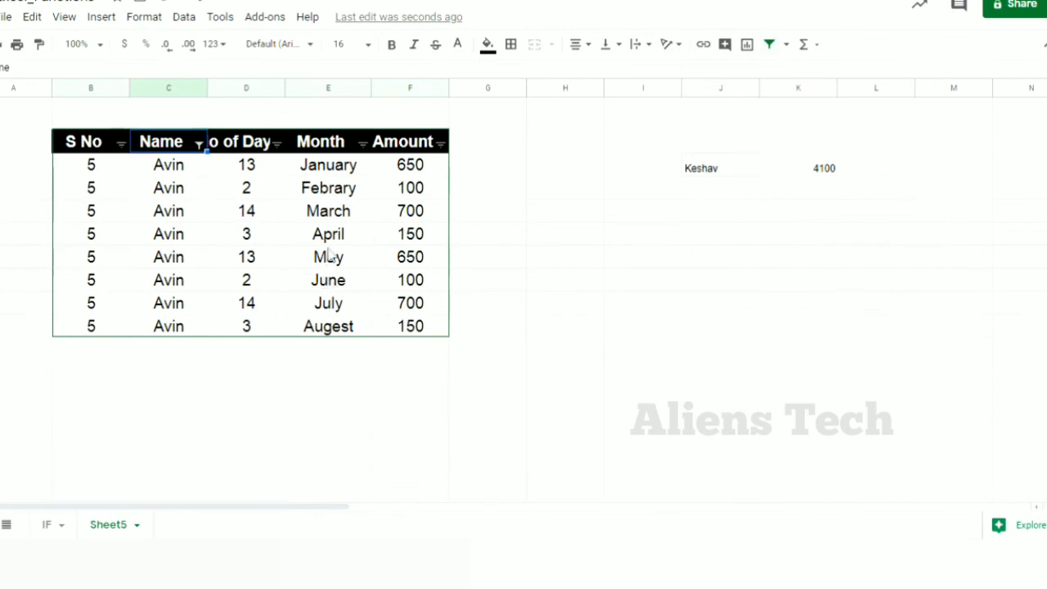
# Select all the filtered values in the Amount column and switch the selection's quick calculation to Sum
pyautogui.click(409, 166)
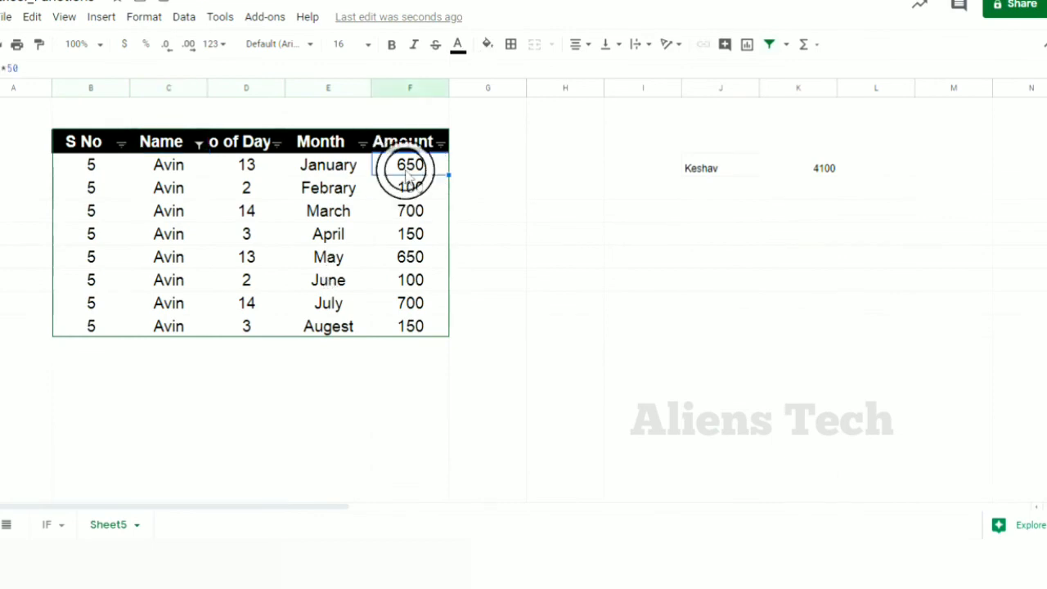
pyautogui.keyDown('shift'); pyautogui.click(408, 327); pyautogui.keyUp('shift')
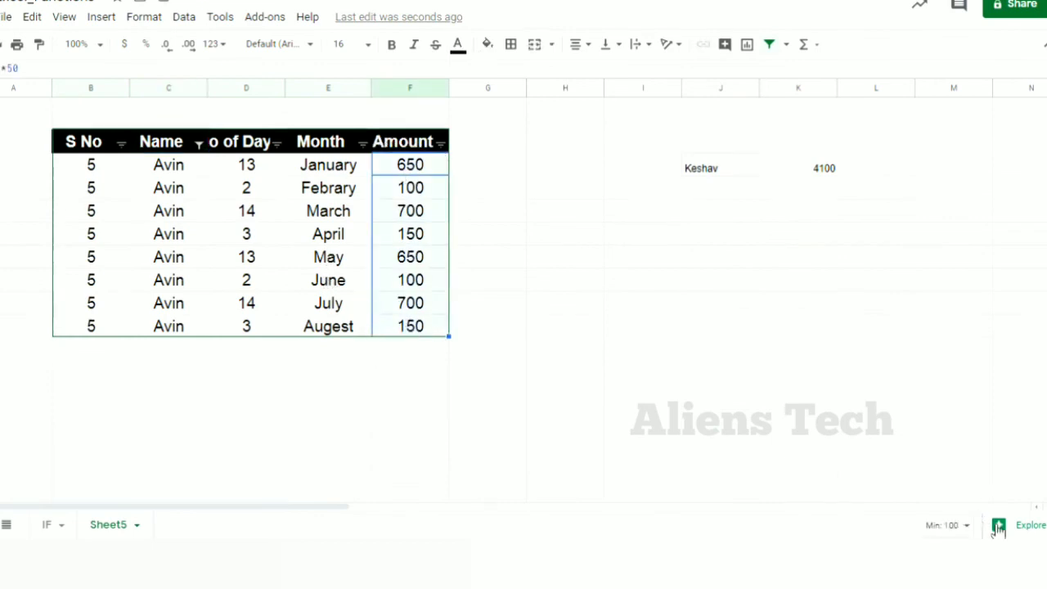
pyautogui.click(947, 525)
pyautogui.click(908, 401)
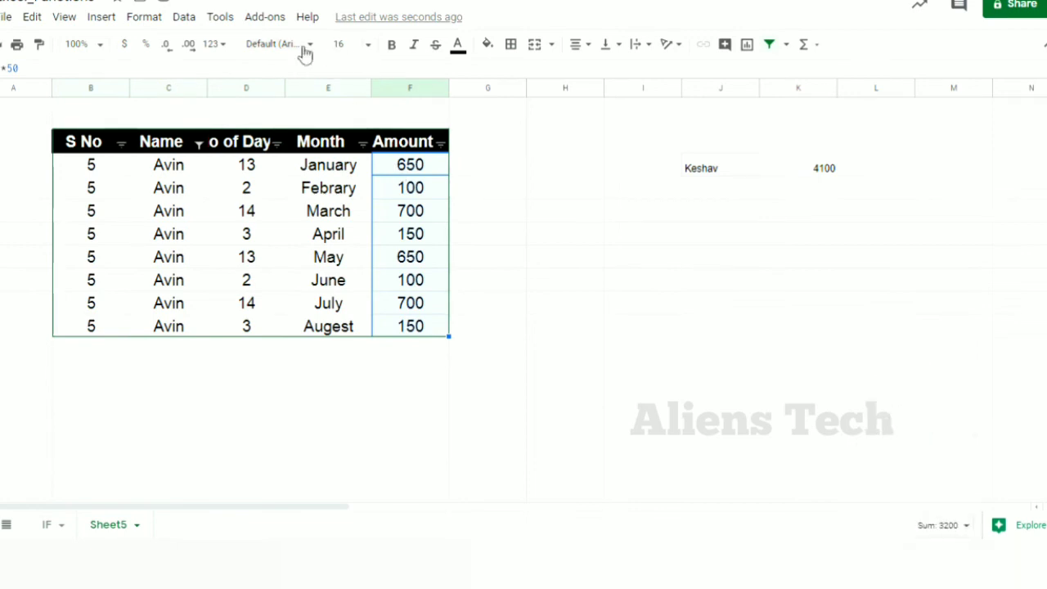
# Turn off the source table's filter and check the first name's SUM of Amount in the pivot table
pyautogui.click(188, 22)
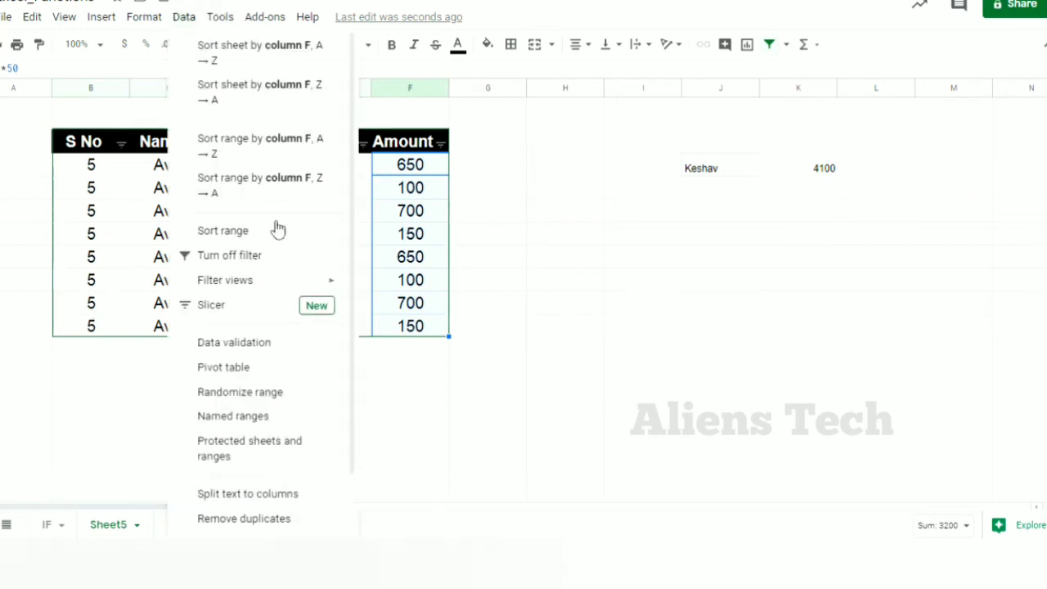
pyautogui.click(270, 256)
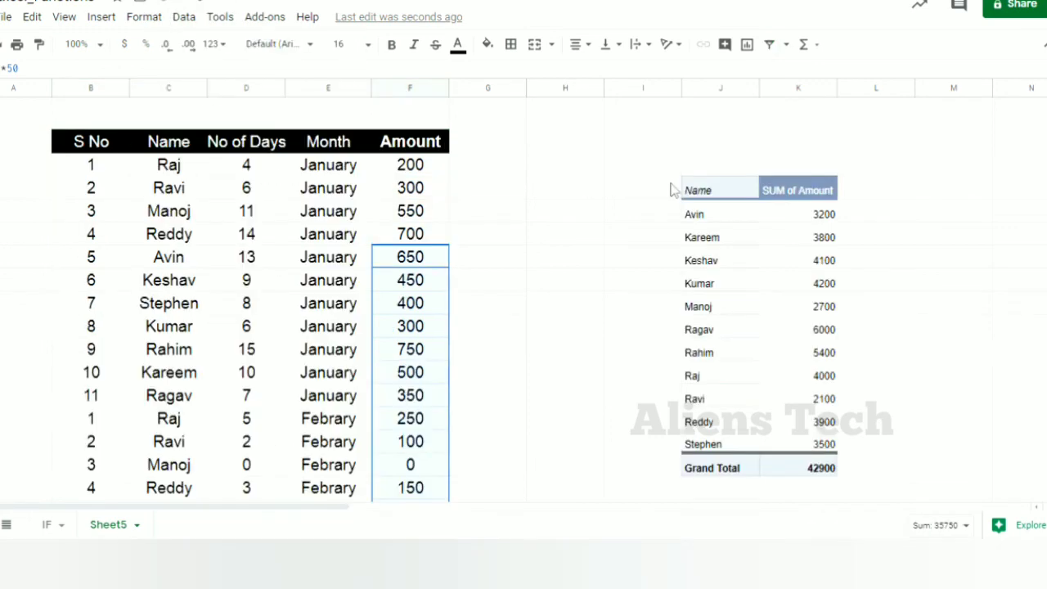
pyautogui.click(780, 285)
pyautogui.click(800, 217)
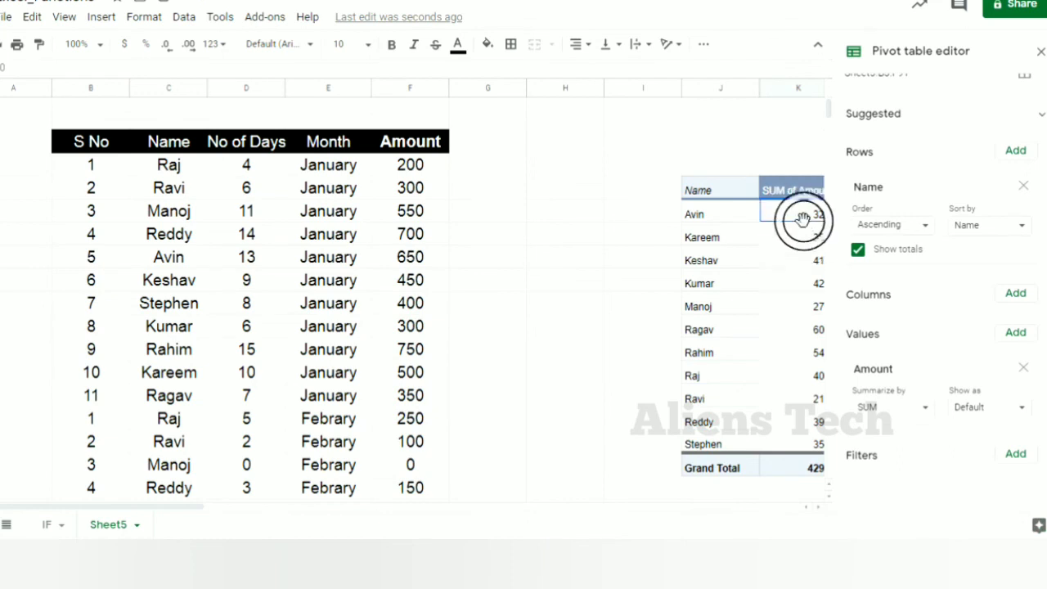
pyautogui.click(1041, 52)
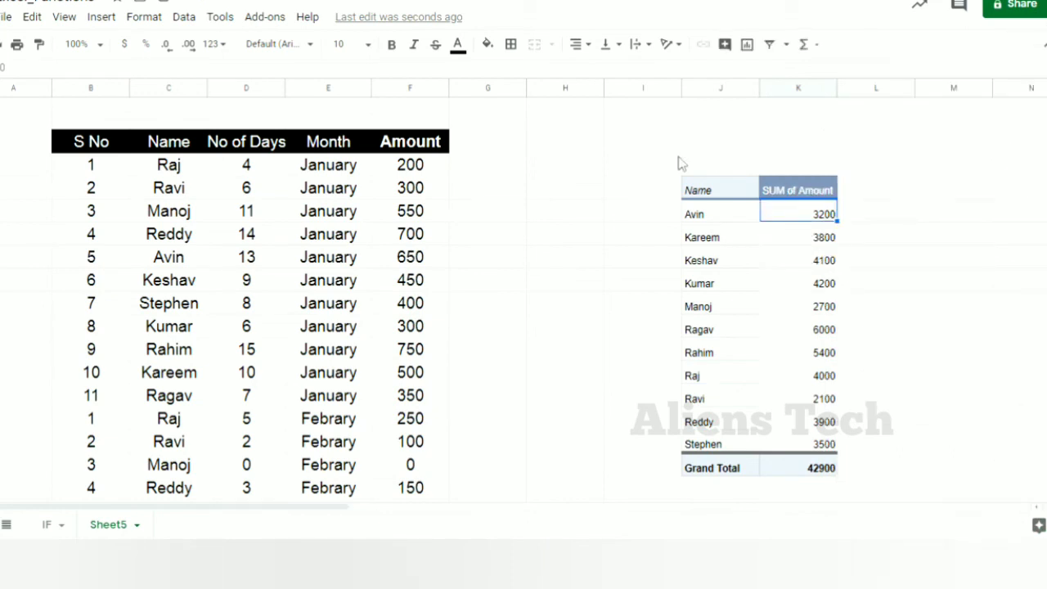